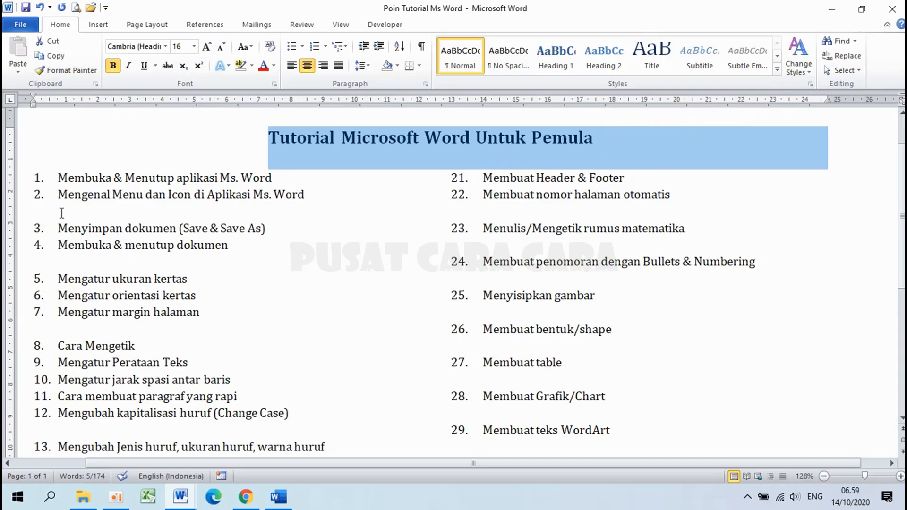
Step: Highlight list items 3 to 4 and 5 to 7 in the tutorial outline, and switch to the blank Document10
{"action": "left_click_drag", "start_coordinate": [58, 228], "coordinate": [293, 238]}
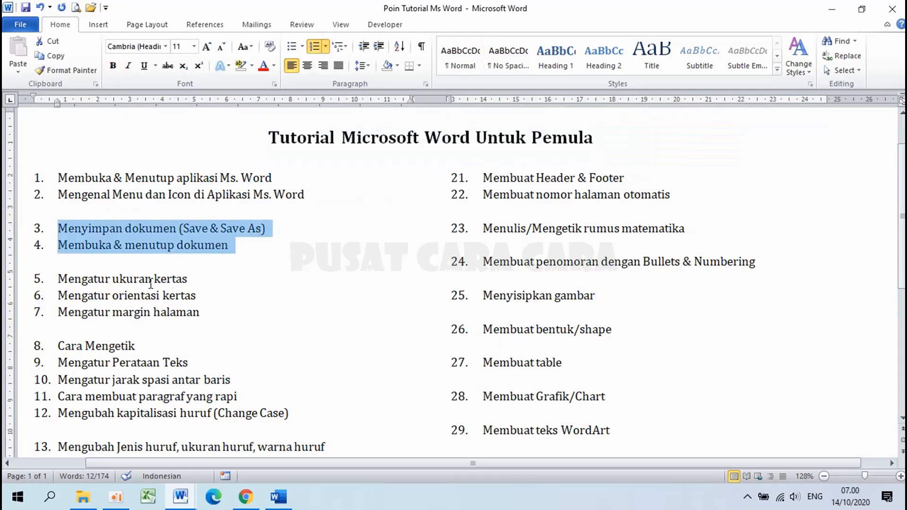
{"action": "left_click_drag", "start_coordinate": [57, 278], "coordinate": [211, 318]}
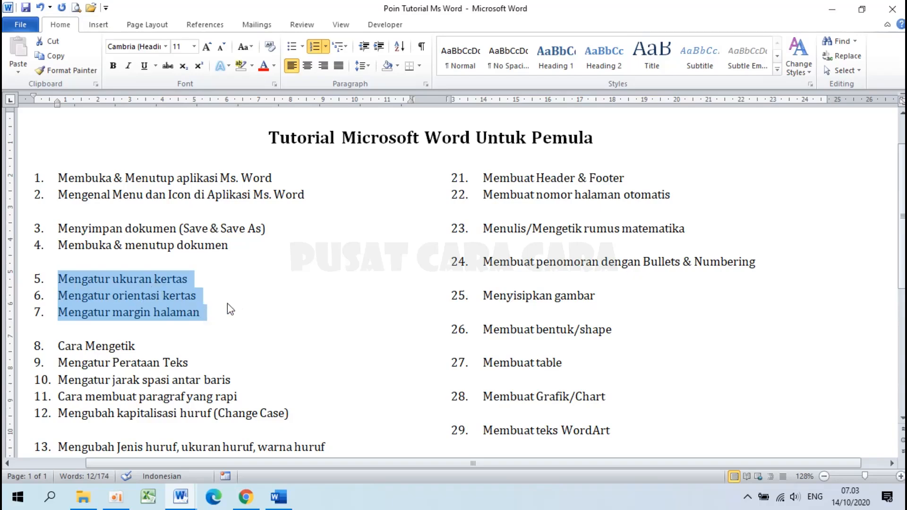
{"action": "left_click", "coordinate": [180, 496]}
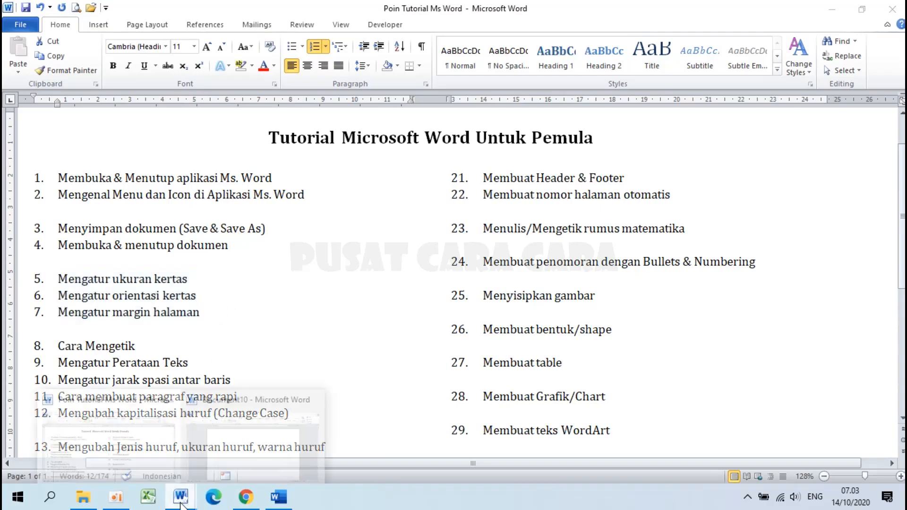
{"action": "left_click", "coordinate": [267, 426]}
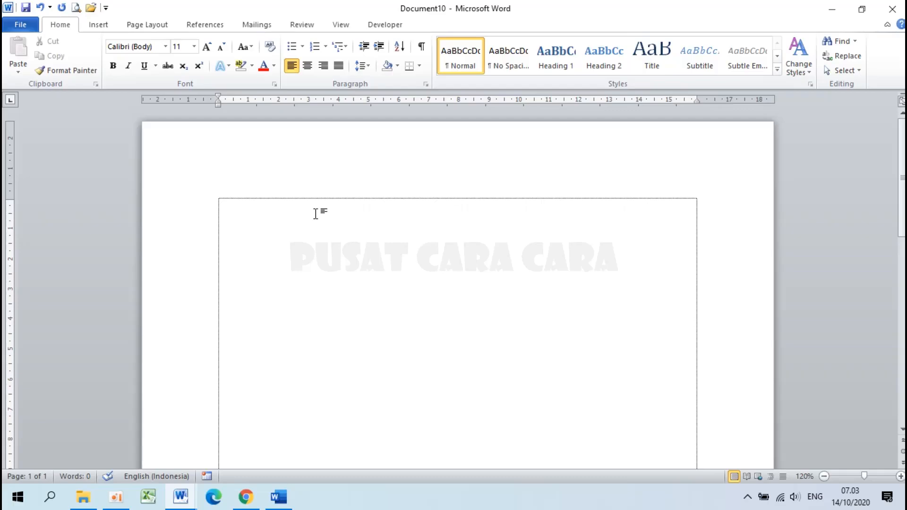
Step: Set the measurement units to Centimeters in the advanced display options and apply the setting
{"action": "left_click", "coordinate": [26, 27]}
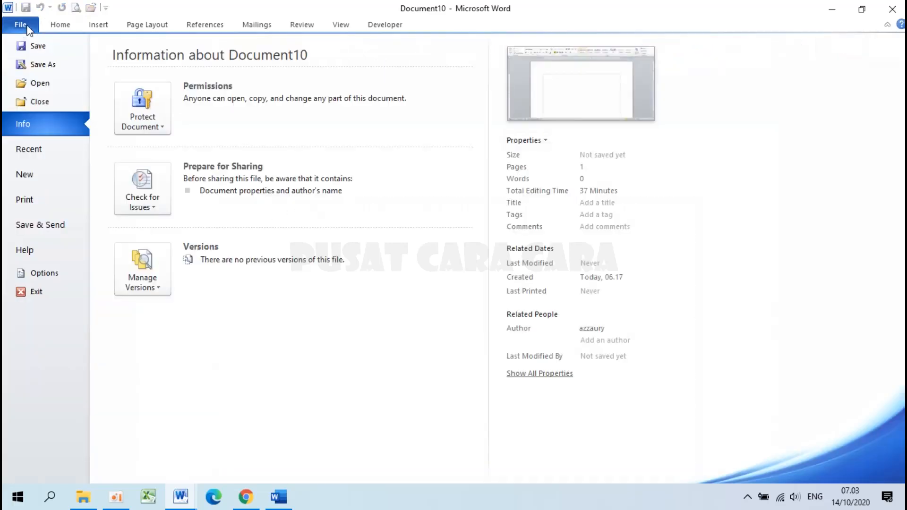
{"action": "left_click", "coordinate": [42, 272]}
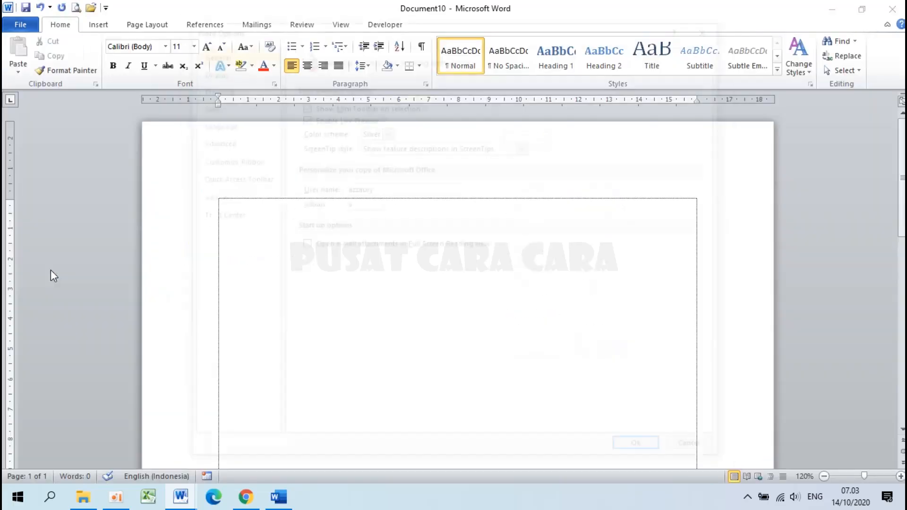
{"action": "left_click", "coordinate": [229, 140]}
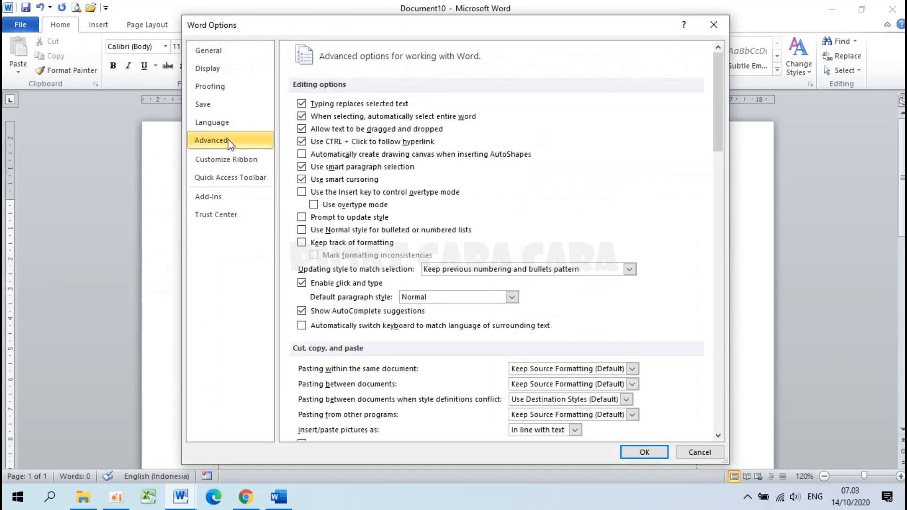
{"action": "scroll", "coordinate": [412, 259], "scroll_direction": "down", "scroll_amount": 10}
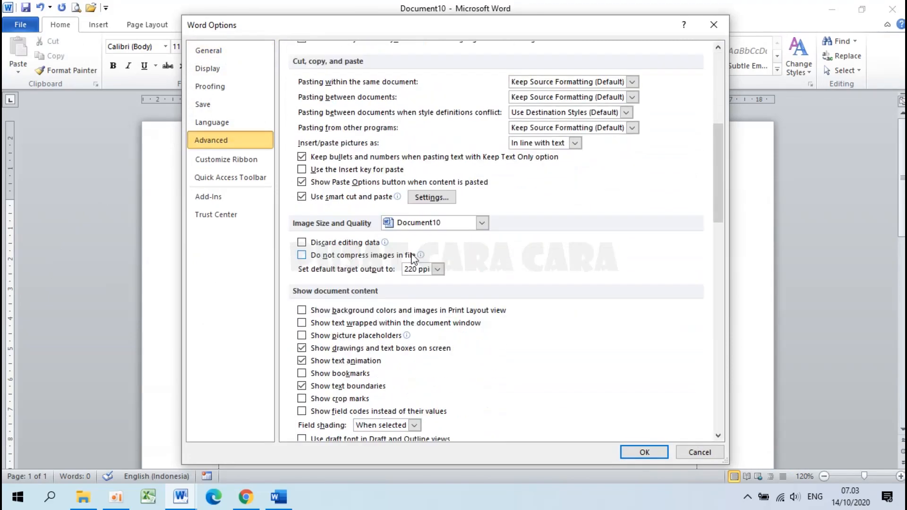
{"action": "scroll", "coordinate": [412, 258], "scroll_direction": "down", "scroll_amount": 4}
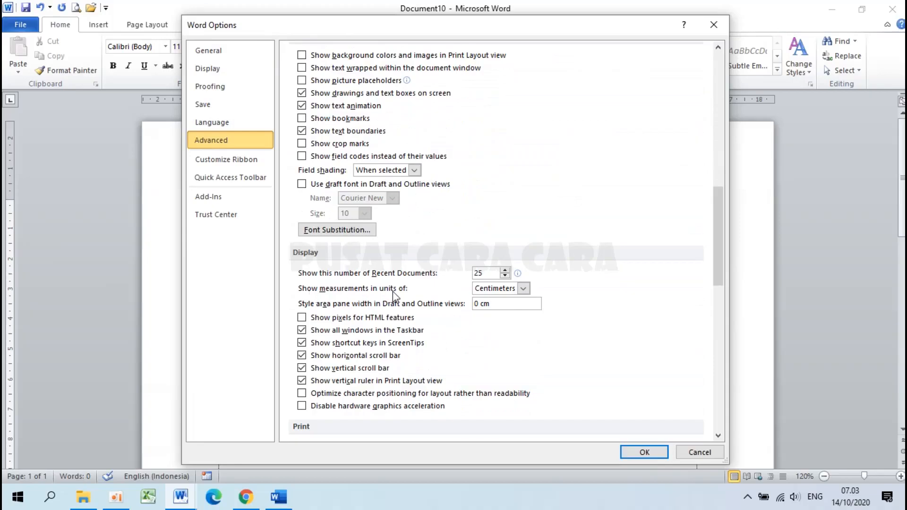
{"action": "left_click", "coordinate": [522, 290]}
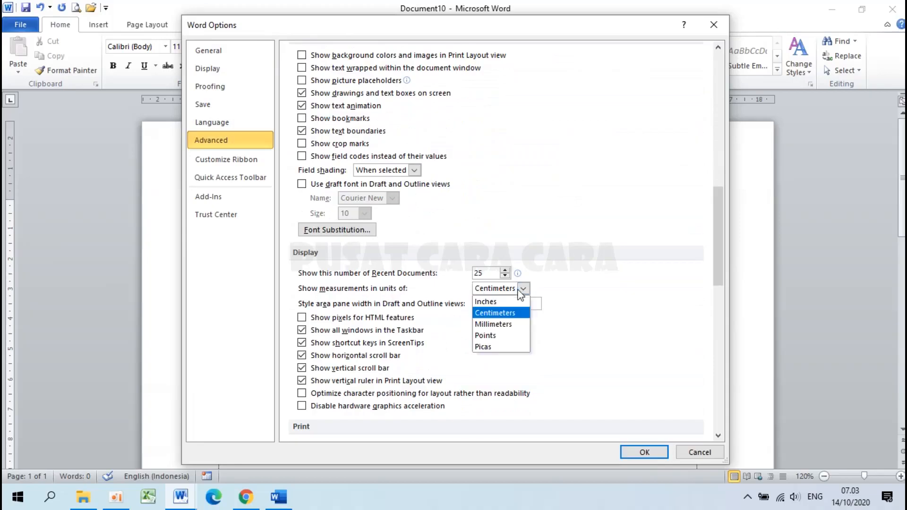
{"action": "left_click", "coordinate": [496, 313]}
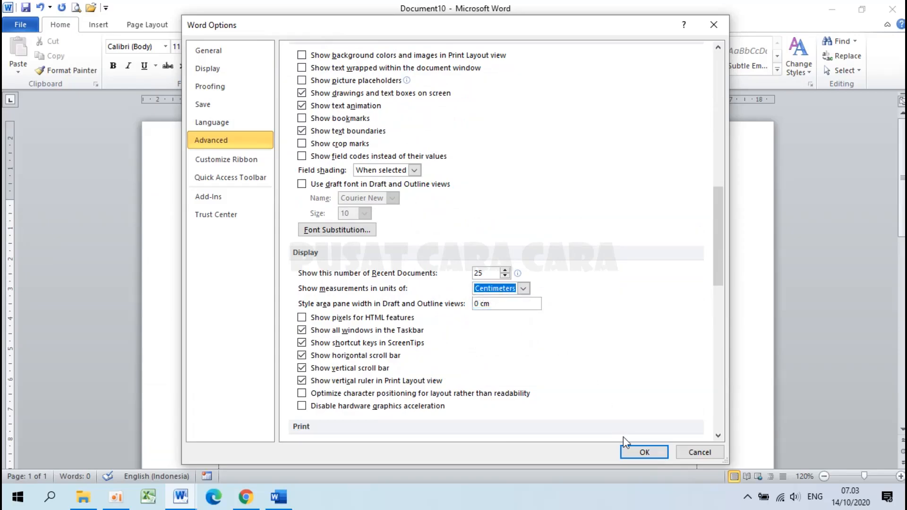
{"action": "left_click", "coordinate": [640, 452]}
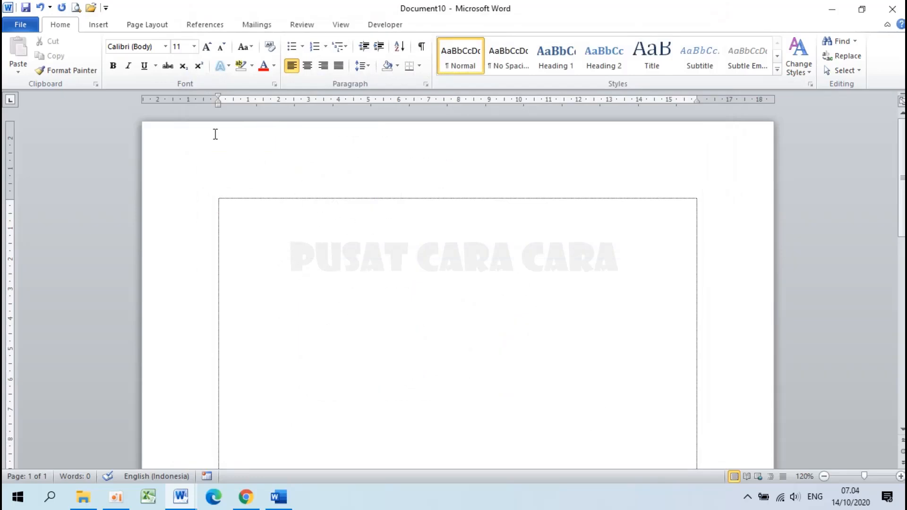
Step: Apply the preset paper size A4 to the document and change it to Letter 8.5"x11"
{"action": "left_click", "coordinate": [160, 30]}
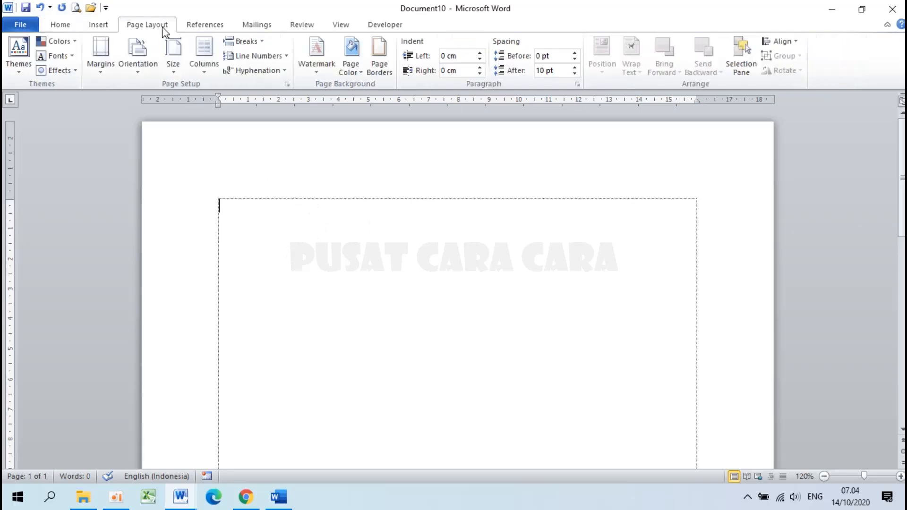
{"action": "left_click", "coordinate": [175, 59]}
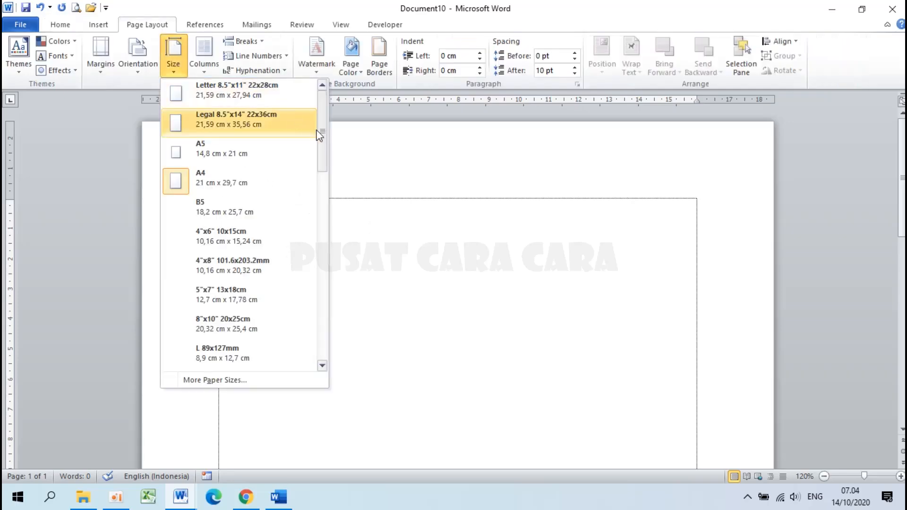
{"action": "mouse_move", "coordinate": [322, 131]}
{"action": "left_mouse_down"}
{"action": "mouse_move", "coordinate": [320, 317]}
{"action": "mouse_move", "coordinate": [321, 114]}
{"action": "left_mouse_up"}
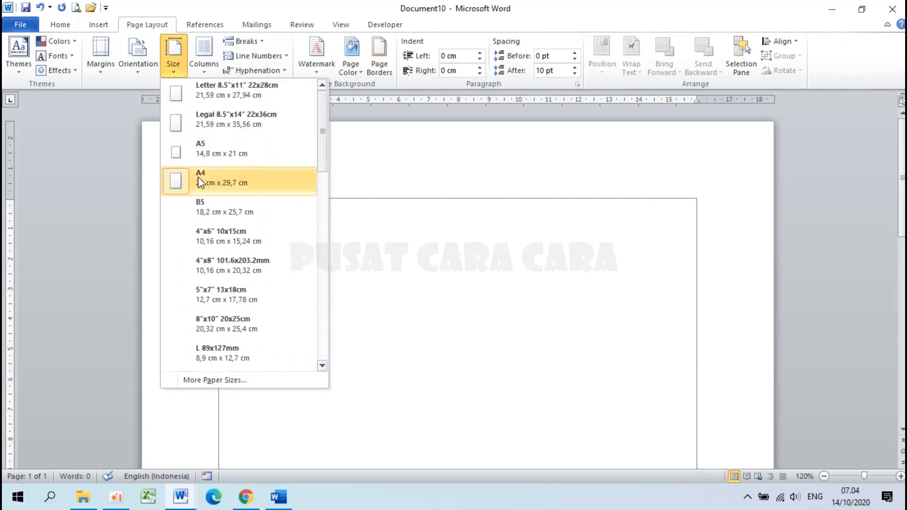
{"action": "left_click", "coordinate": [186, 177]}
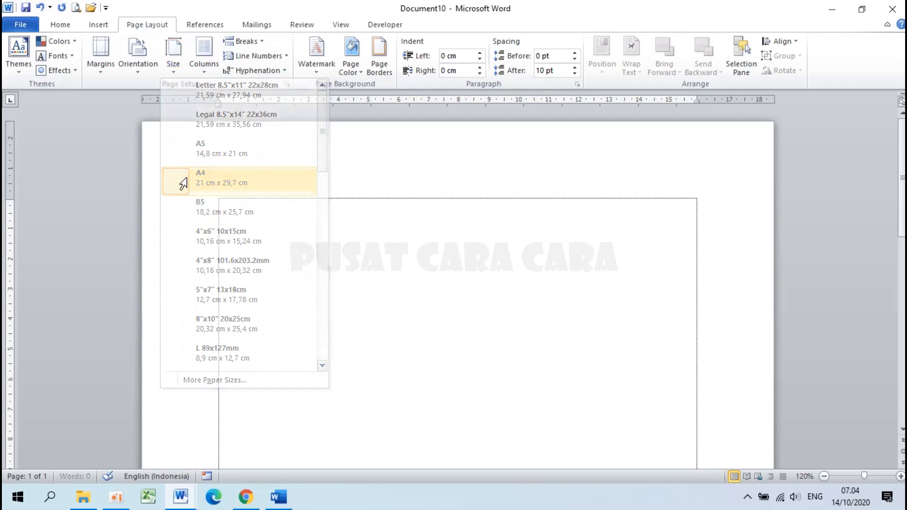
{"action": "left_click", "coordinate": [177, 54]}
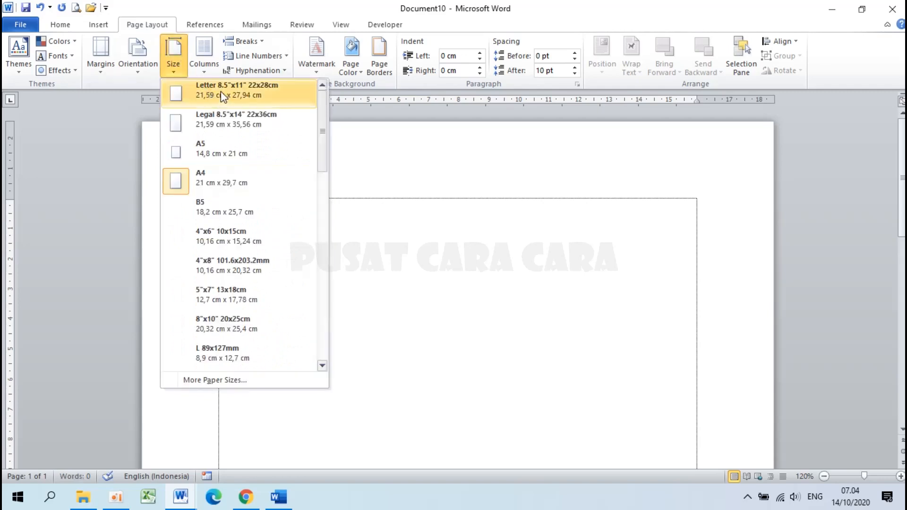
{"action": "left_click", "coordinate": [220, 91]}
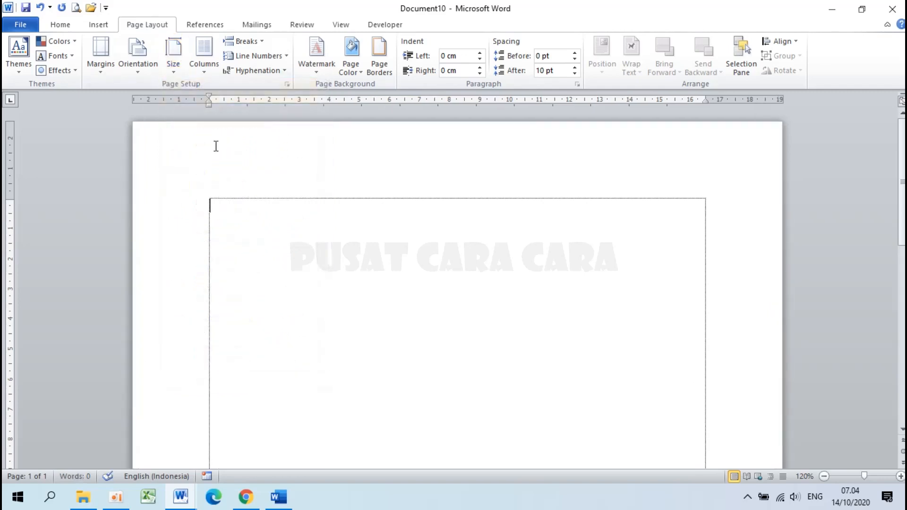
Step: Define a custom paper size 12,5 cm wide and 25 cm high in the page setup
{"action": "left_click", "coordinate": [178, 69]}
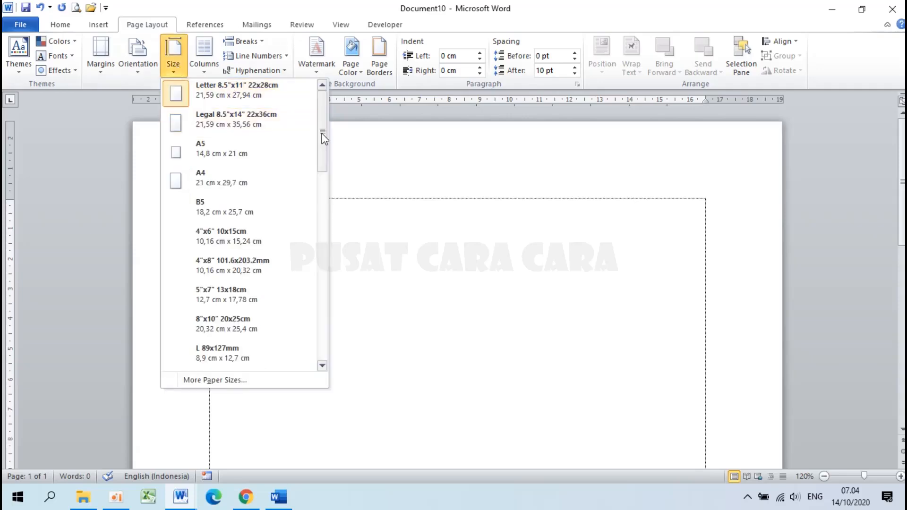
{"action": "left_click_drag", "start_coordinate": [323, 134], "coordinate": [317, 95]}
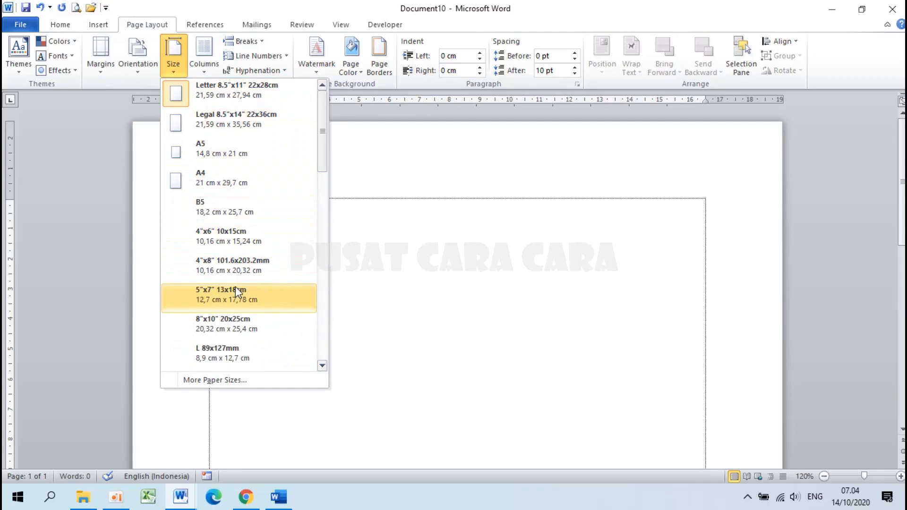
{"action": "left_click", "coordinate": [231, 378]}
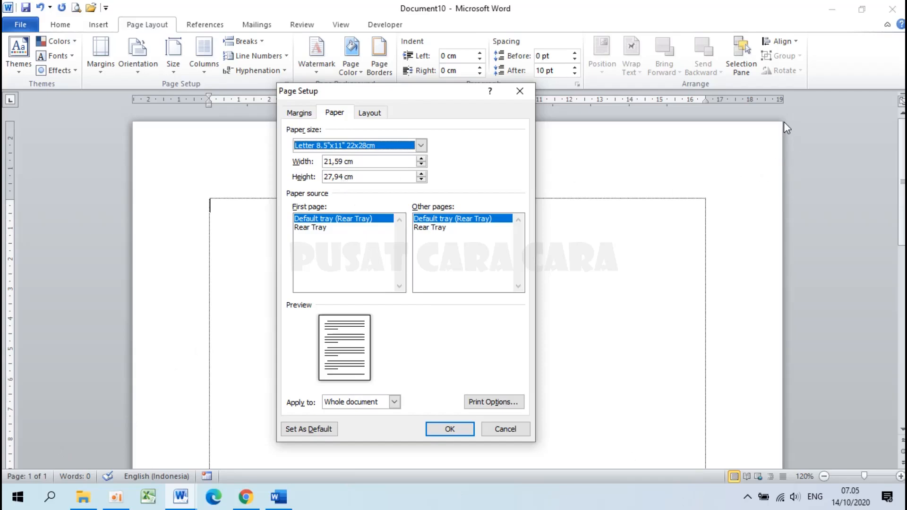
{"action": "left_click_drag", "start_coordinate": [343, 162], "coordinate": [326, 163]}
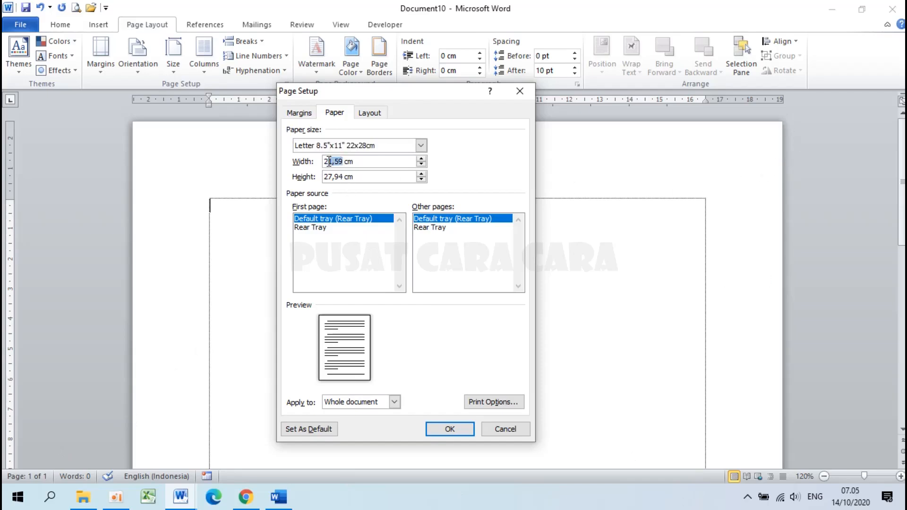
{"action": "type", "text": "12,5"}
{"action": "left_click_drag", "start_coordinate": [343, 177], "coordinate": [302, 181]}
{"action": "type", "text": "25"}
Step: Re-enter the decimal comma in the 12,5 cm paper width, apply the custom size and check the whole page
{"action": "left_click", "coordinate": [337, 161]}
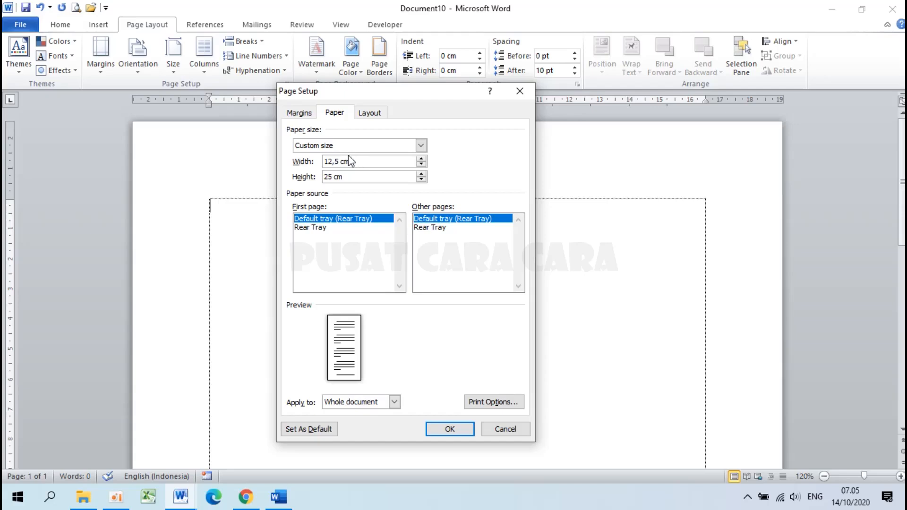
{"action": "left_click", "coordinate": [334, 161]}
{"action": "key", "text": "BackSpace"}
{"action": "type", "text": "."}
{"action": "key", "text": "BackSpace"}
{"action": "type", "text": ","}
{"action": "left_click", "coordinate": [449, 429]}
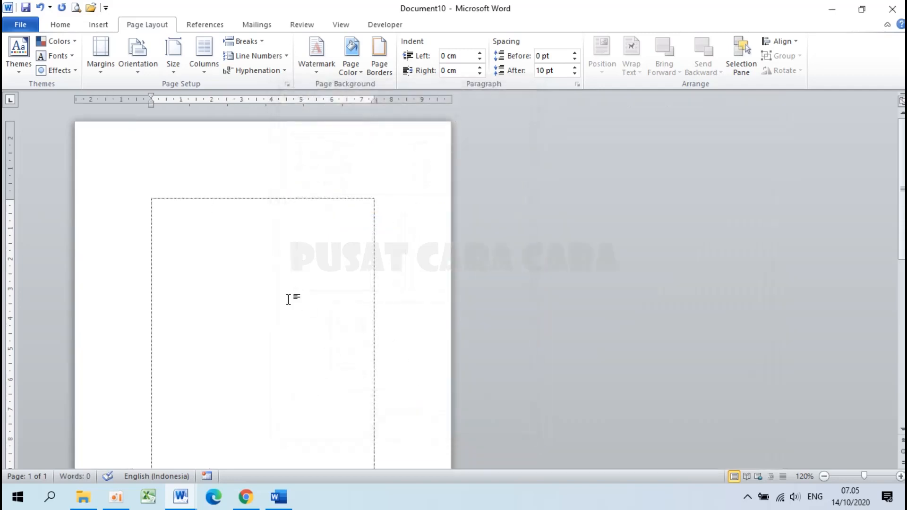
{"action": "scroll", "coordinate": [289, 300], "scroll_direction": "down", "scroll_amount": 5}
{"action": "scroll", "coordinate": [288, 299], "scroll_direction": "down", "scroll_amount": 1}
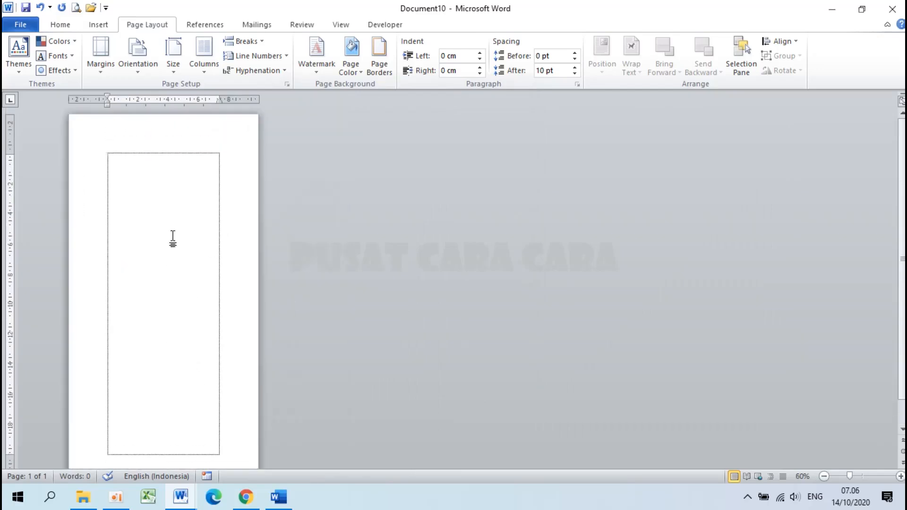
{"action": "scroll", "coordinate": [169, 241], "scroll_direction": "up", "scroll_amount": 4}
{"action": "scroll", "coordinate": [170, 241], "scroll_direction": "up", "scroll_amount": 2}
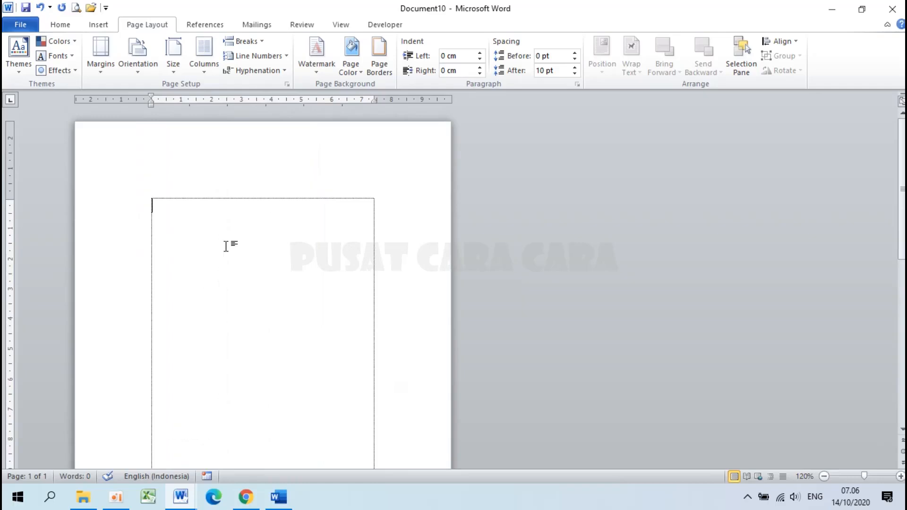
Step: Set the paper size to F4 with width 21,59 cm and height 33,02 cm, ignoring the suggested margin fix, and review the page
{"action": "left_click", "coordinate": [174, 63]}
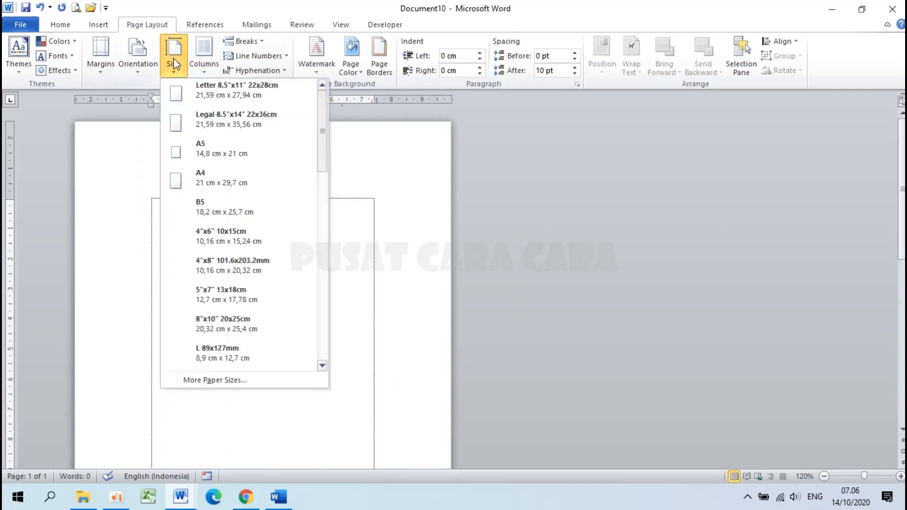
{"action": "left_click_drag", "start_coordinate": [321, 131], "coordinate": [315, 80]}
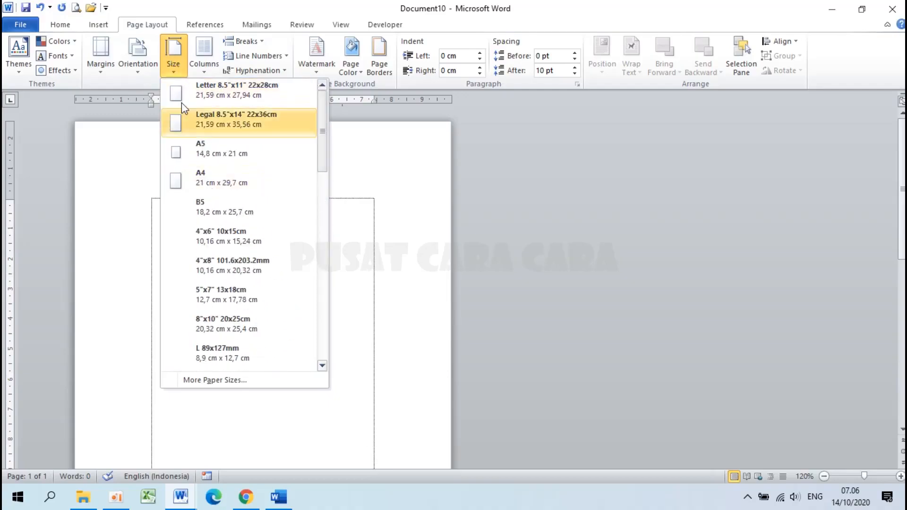
{"action": "left_click", "coordinate": [227, 386]}
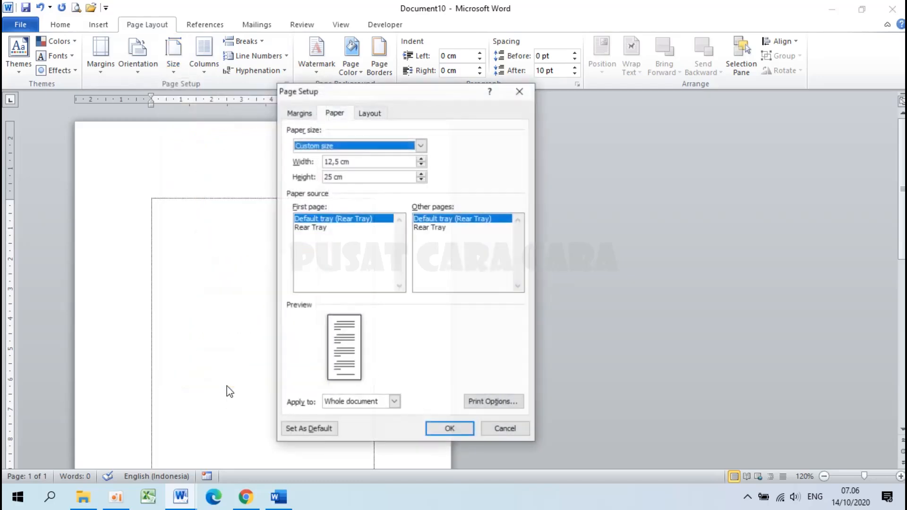
{"action": "left_click_drag", "start_coordinate": [340, 161], "coordinate": [280, 166]}
{"action": "type", "text": "21,59"}
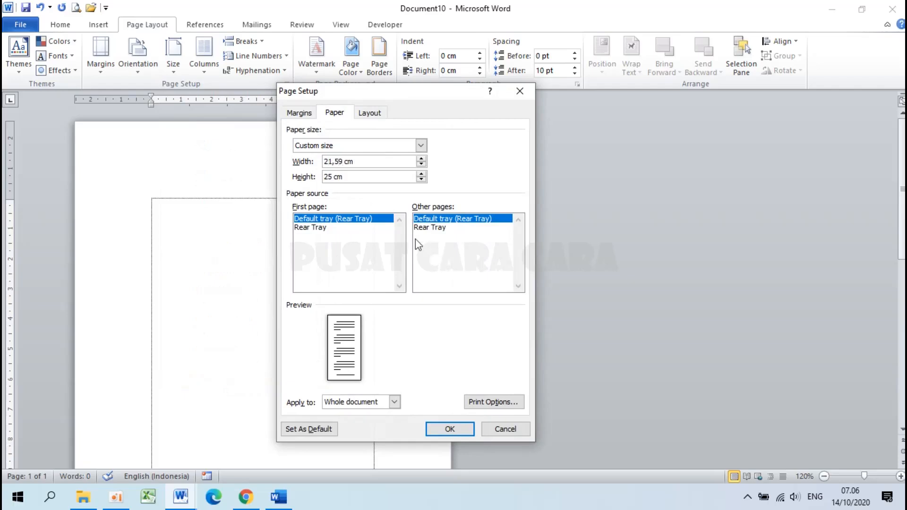
{"action": "left_click_drag", "start_coordinate": [333, 176], "coordinate": [275, 187]}
{"action": "type", "text": "33,"}
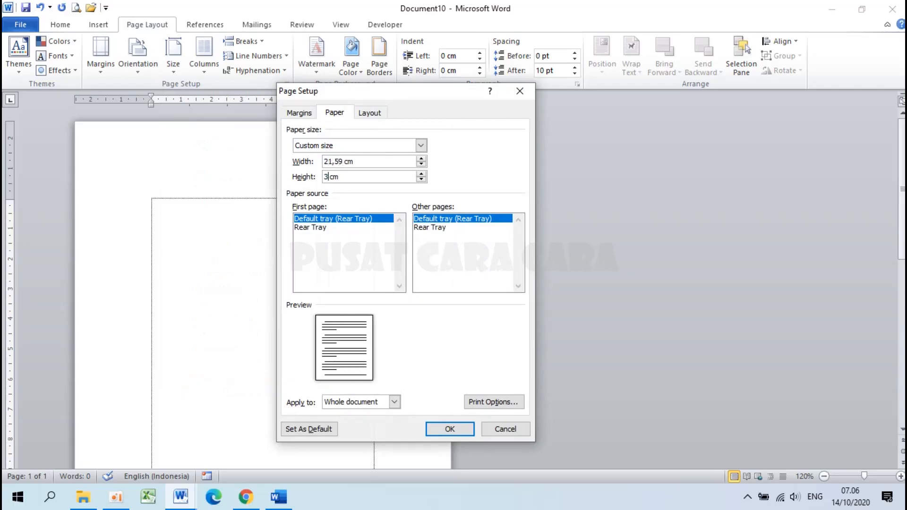
{"action": "type", "text": "02"}
{"action": "left_click", "coordinate": [450, 429]}
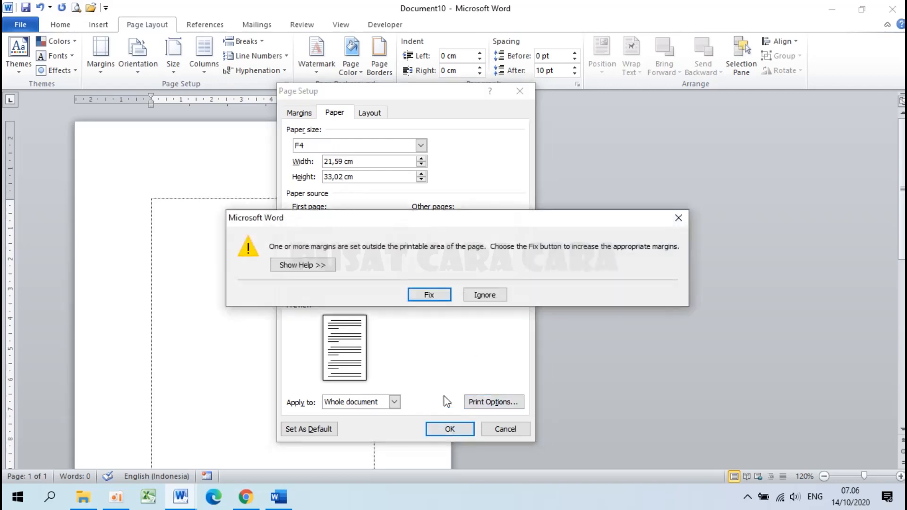
{"action": "left_click", "coordinate": [485, 296]}
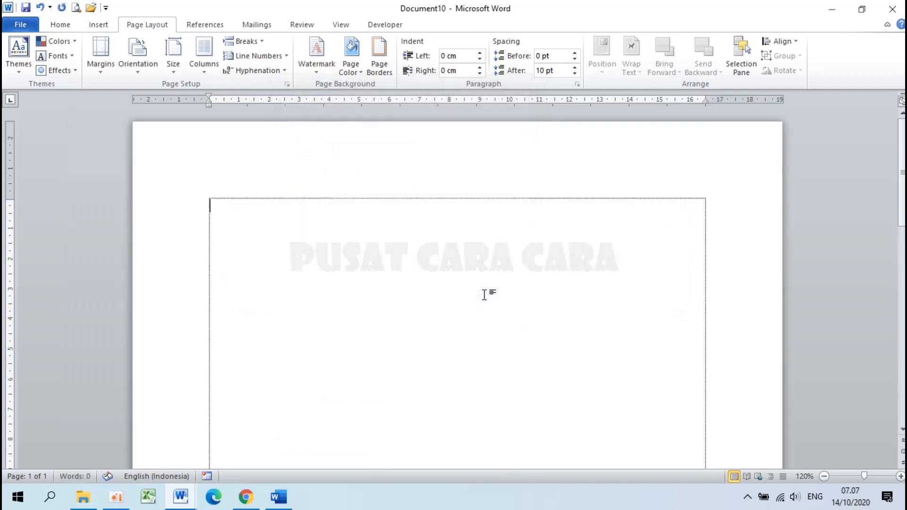
{"action": "scroll", "coordinate": [364, 266], "scroll_direction": "down", "scroll_amount": 4}
{"action": "scroll", "coordinate": [364, 265], "scroll_direction": "down", "scroll_amount": 2}
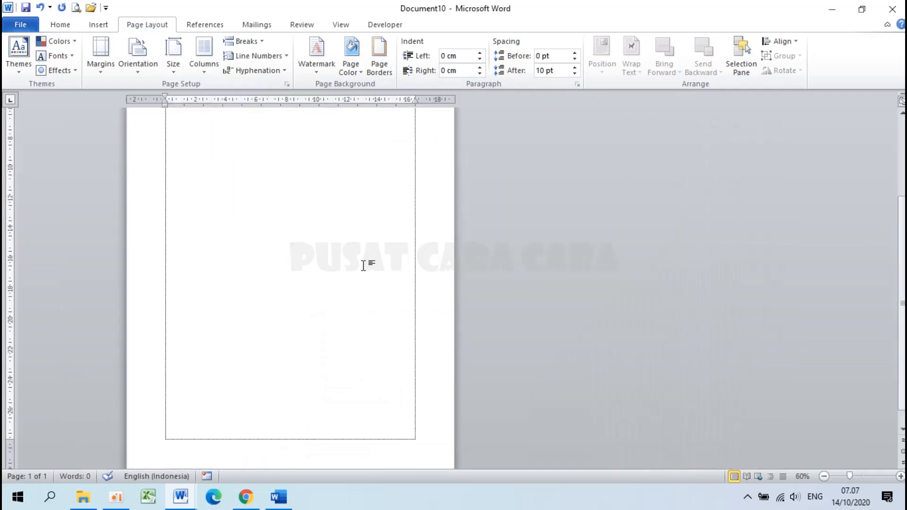
{"action": "scroll", "coordinate": [363, 266], "scroll_direction": "up", "scroll_amount": 3}
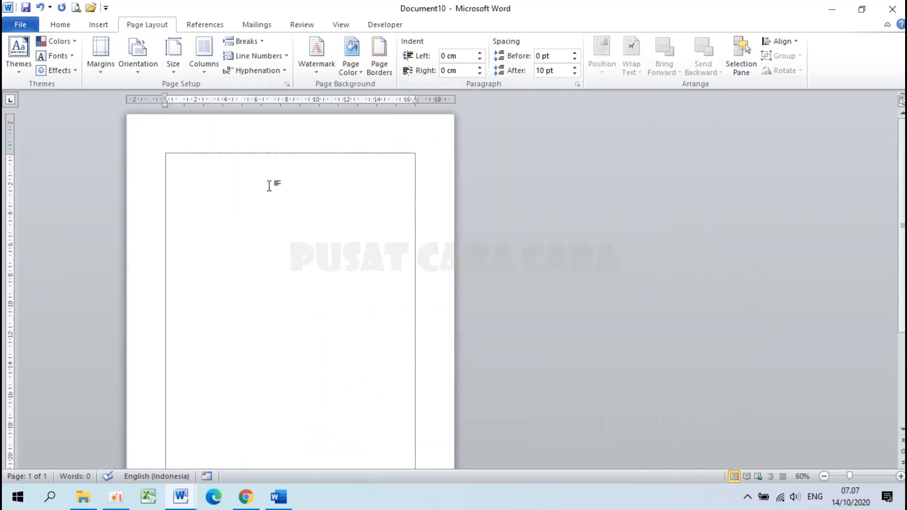
Step: Look through the paper size list down to the F4 entry and close it without choosing a size
{"action": "left_click", "coordinate": [174, 64]}
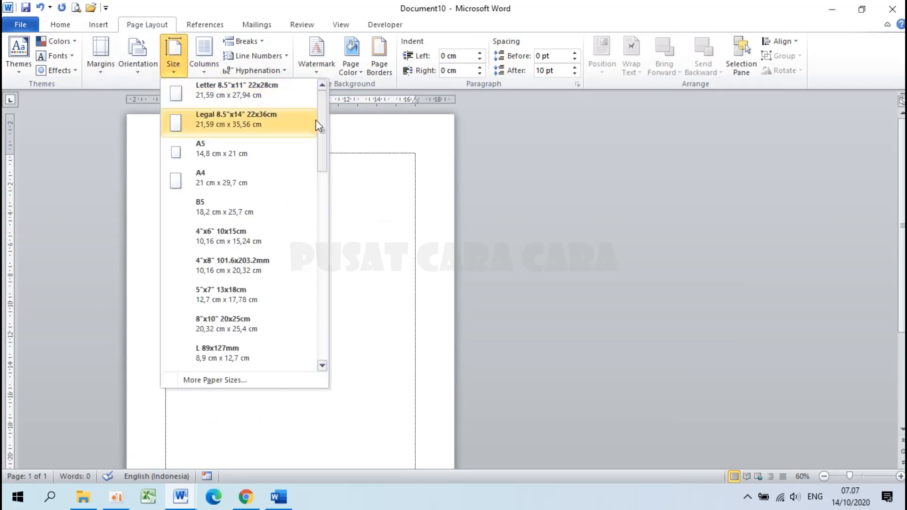
{"action": "left_click_drag", "start_coordinate": [322, 128], "coordinate": [316, 339]}
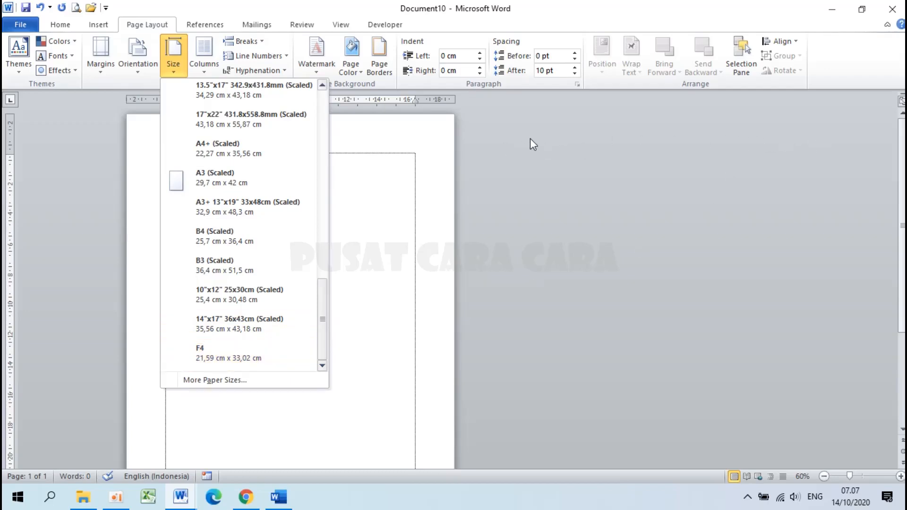
{"action": "left_click", "coordinate": [803, 127]}
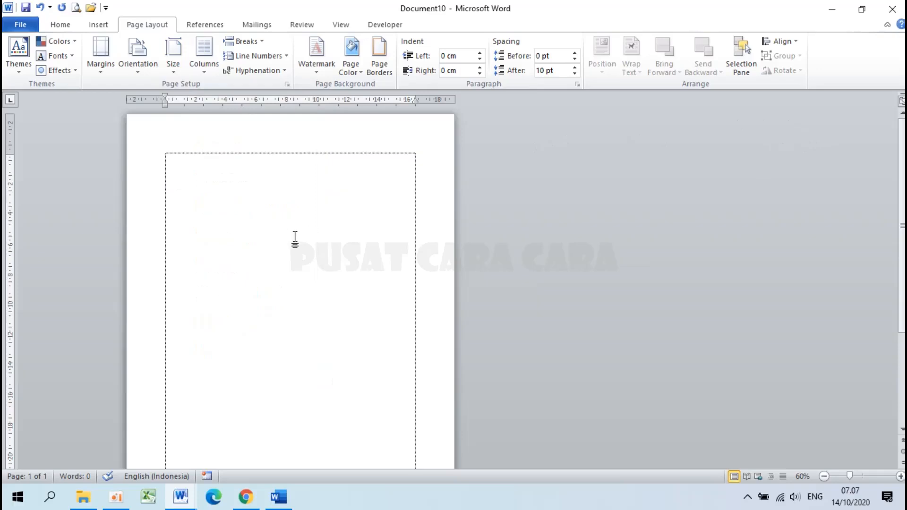
{"action": "scroll", "coordinate": [295, 237], "scroll_direction": "up", "scroll_amount": 4}
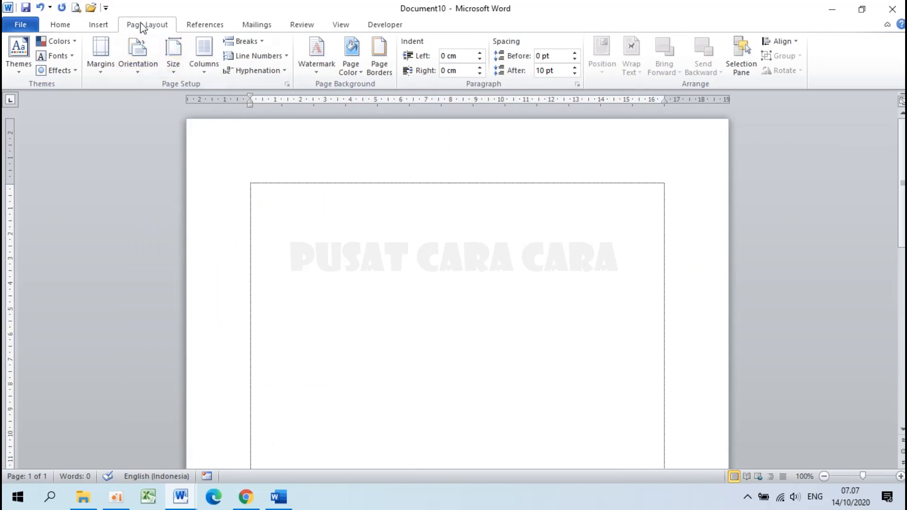
Step: Change the page orientation of the document to Landscape and view the whole page
{"action": "left_click", "coordinate": [141, 57]}
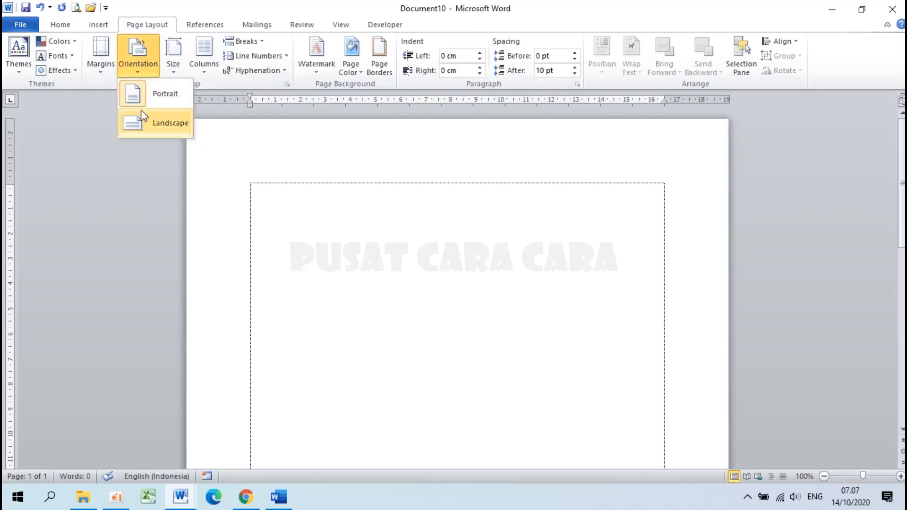
{"action": "left_click", "coordinate": [144, 130]}
{"action": "scroll", "coordinate": [201, 168], "scroll_direction": "down", "scroll_amount": 5}
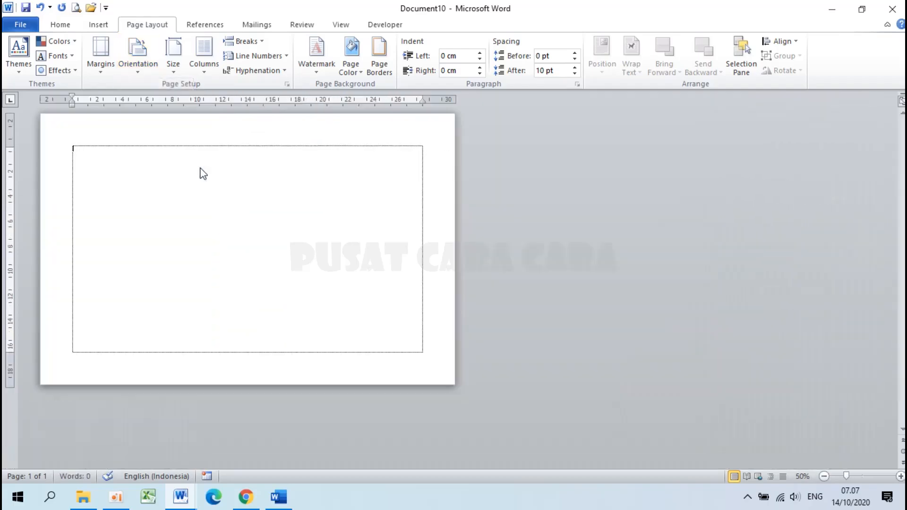
Step: Switch the page orientation to Portrait and back to Landscape, then recheck the orientation choices without changing them
{"action": "left_click", "coordinate": [147, 59]}
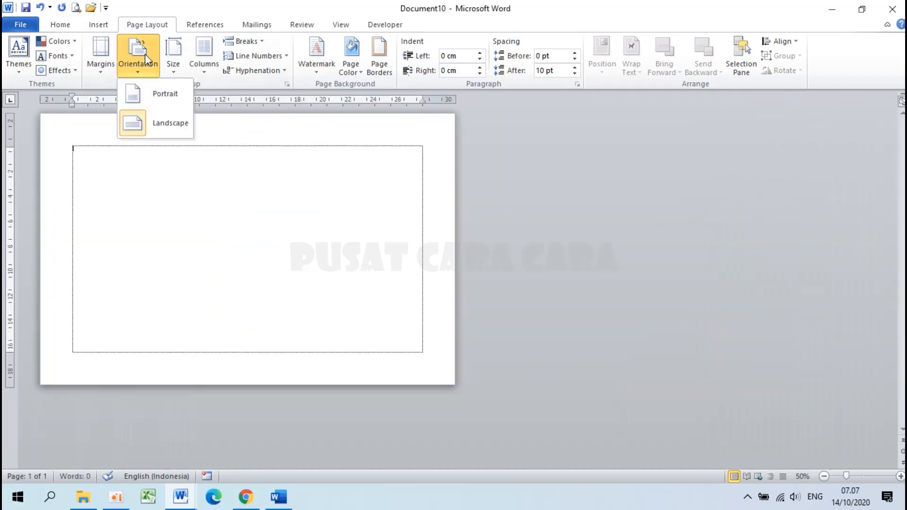
{"action": "left_click", "coordinate": [139, 92]}
{"action": "left_click", "coordinate": [143, 52]}
{"action": "left_click", "coordinate": [157, 121]}
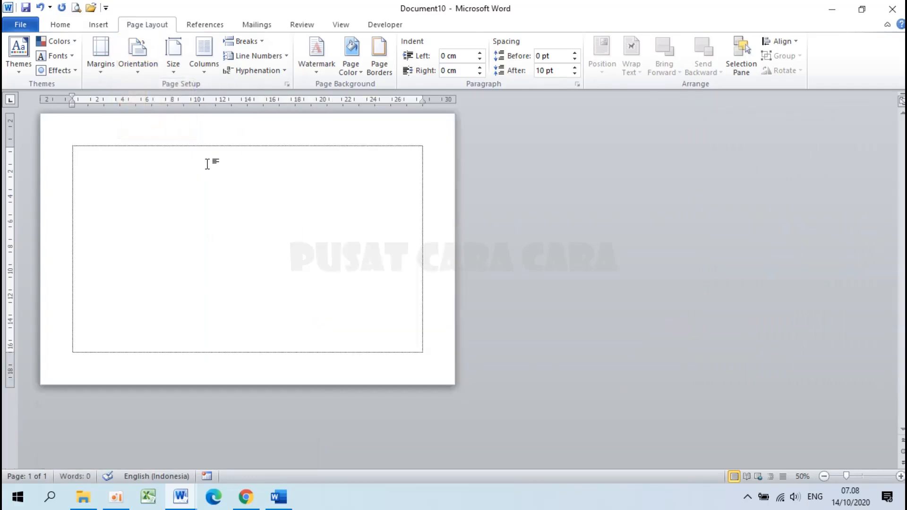
{"action": "left_click", "coordinate": [149, 70]}
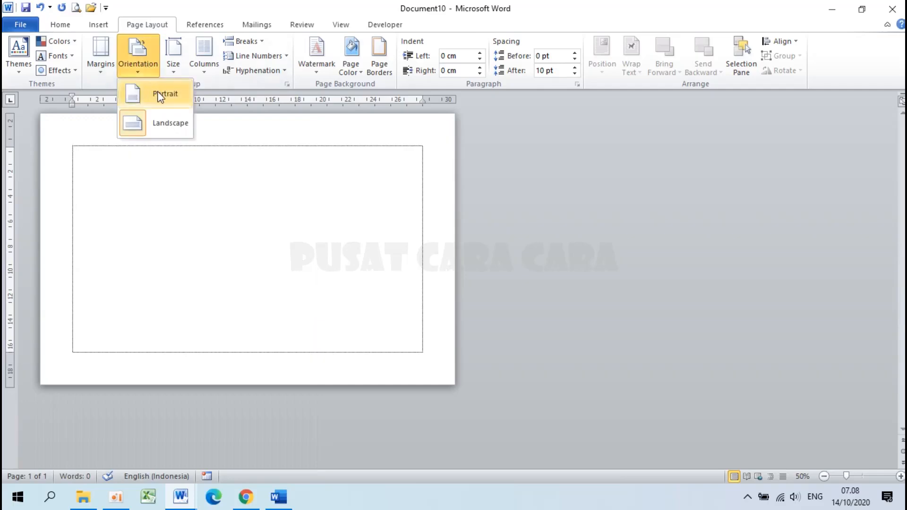
{"action": "left_click", "coordinate": [312, 152]}
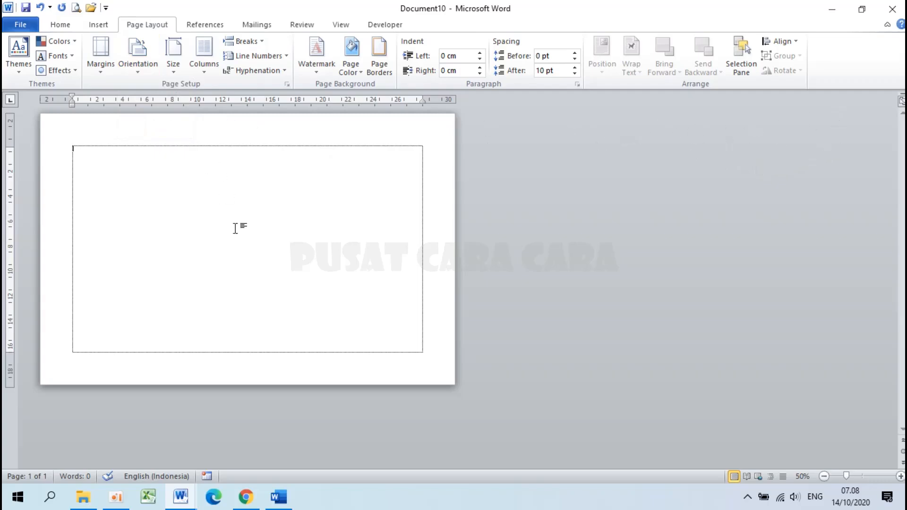
Step: Turn off the display of text boundaries in the advanced Word options
{"action": "scroll", "coordinate": [238, 228], "scroll_direction": "up", "scroll_amount": 4, "text": "ctrl"}
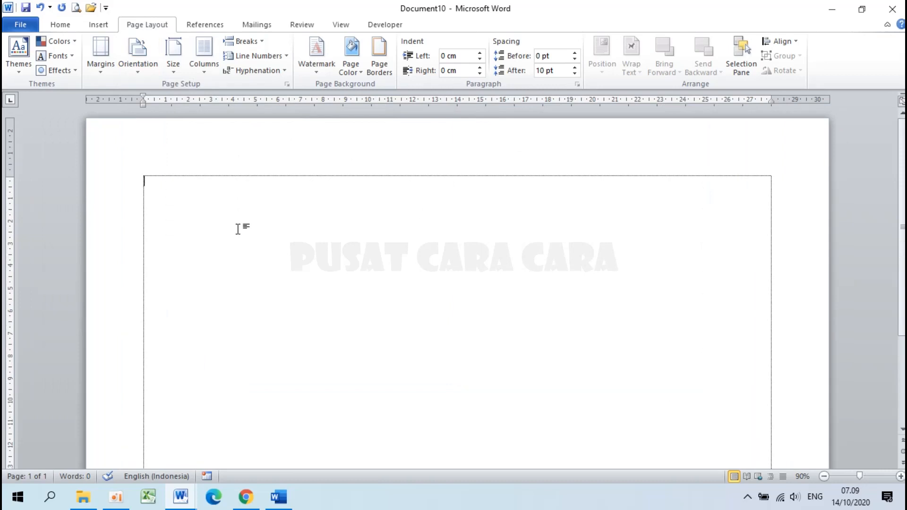
{"action": "scroll", "coordinate": [238, 228], "scroll_direction": "down", "scroll_amount": 3, "text": "ctrl"}
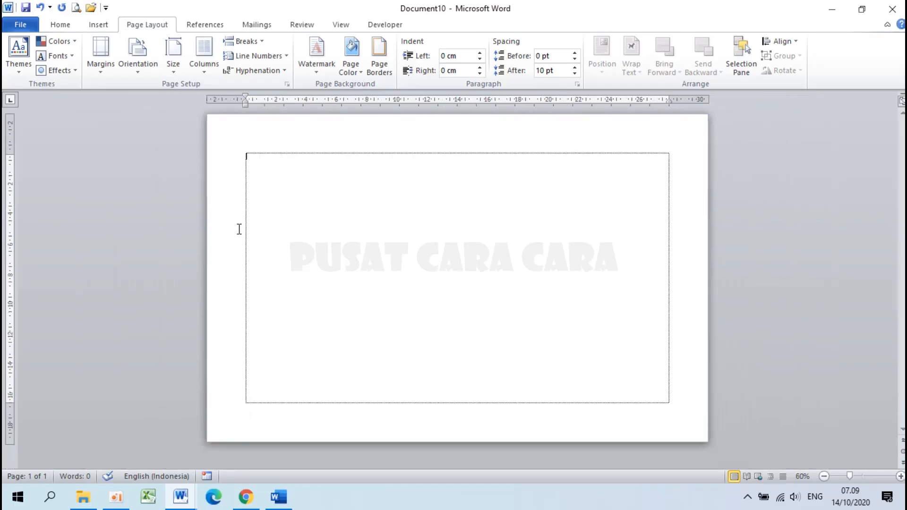
{"action": "scroll", "coordinate": [239, 229], "scroll_direction": "up", "scroll_amount": 4, "text": "ctrl"}
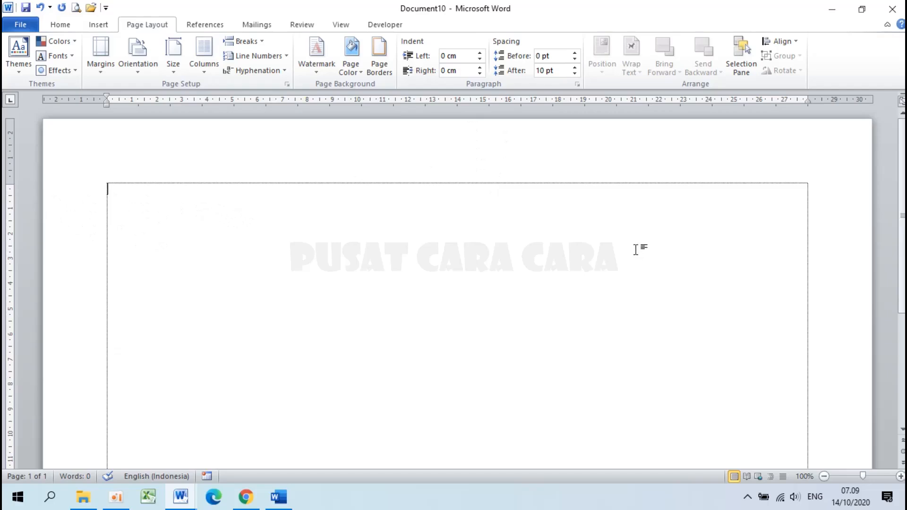
{"action": "scroll", "coordinate": [624, 301], "scroll_direction": "down", "scroll_amount": 6}
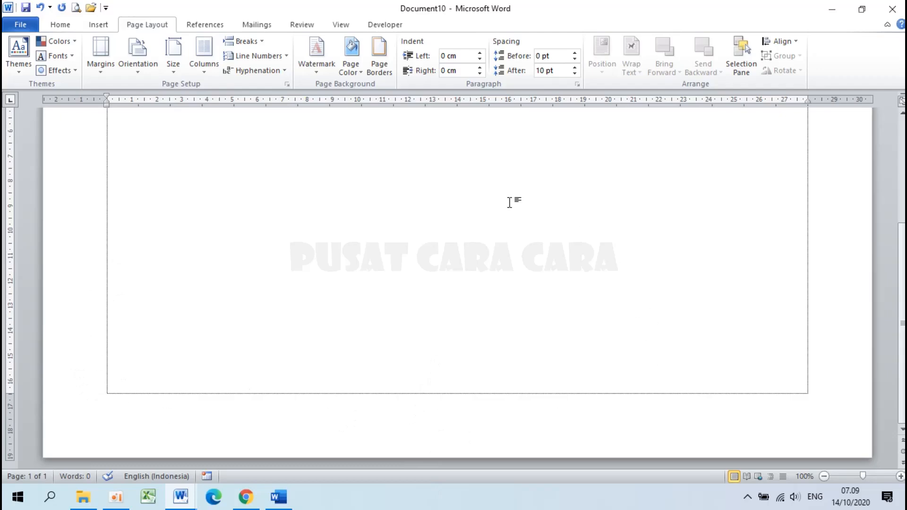
{"action": "left_click", "coordinate": [25, 24]}
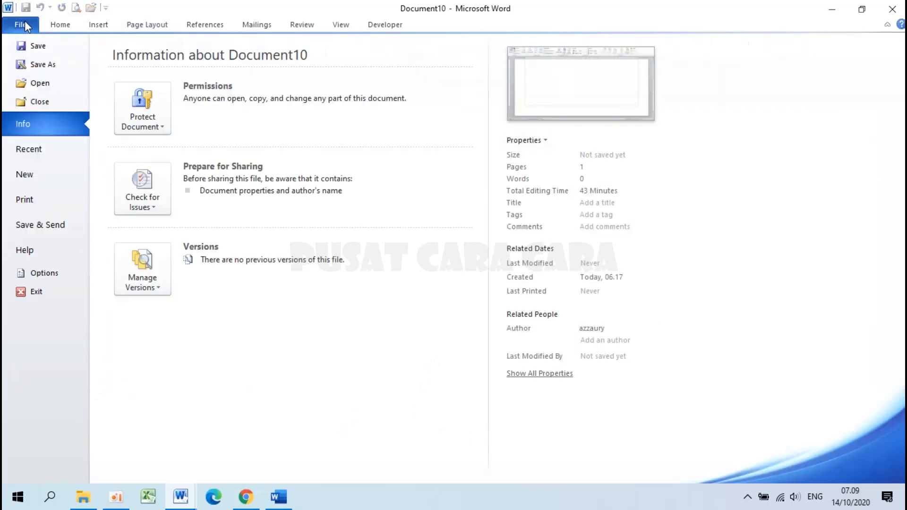
{"action": "left_click", "coordinate": [56, 273]}
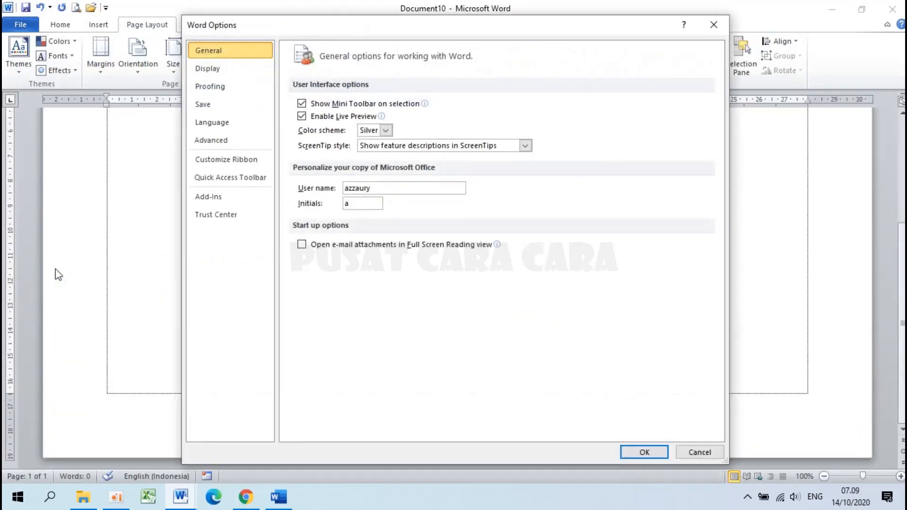
{"action": "left_click", "coordinate": [229, 144]}
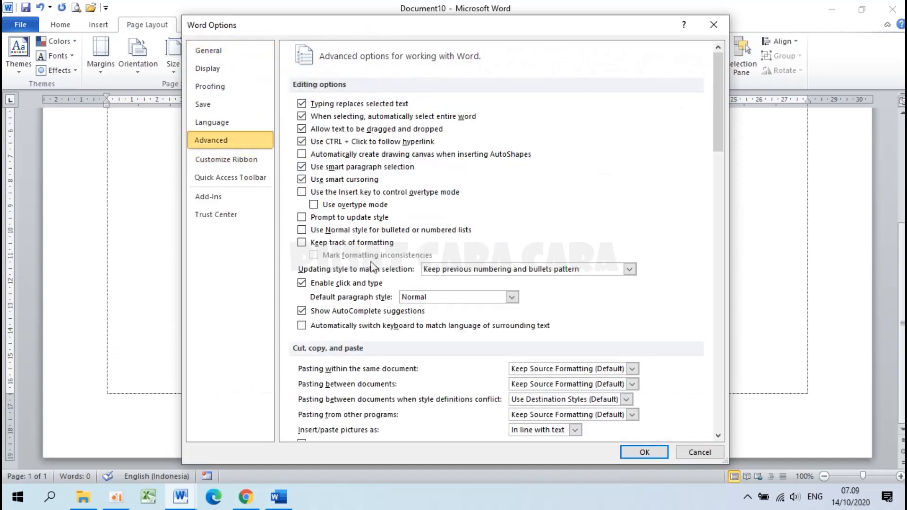
{"action": "scroll", "coordinate": [373, 267], "scroll_direction": "down", "scroll_amount": 5}
{"action": "scroll", "coordinate": [373, 267], "scroll_direction": "down", "scroll_amount": 3}
{"action": "left_click", "coordinate": [301, 323]}
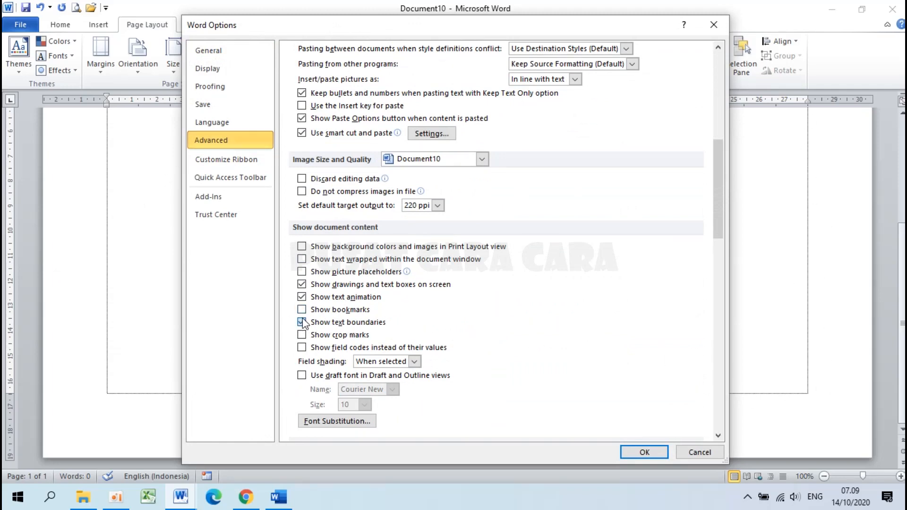
{"action": "left_click", "coordinate": [646, 450]}
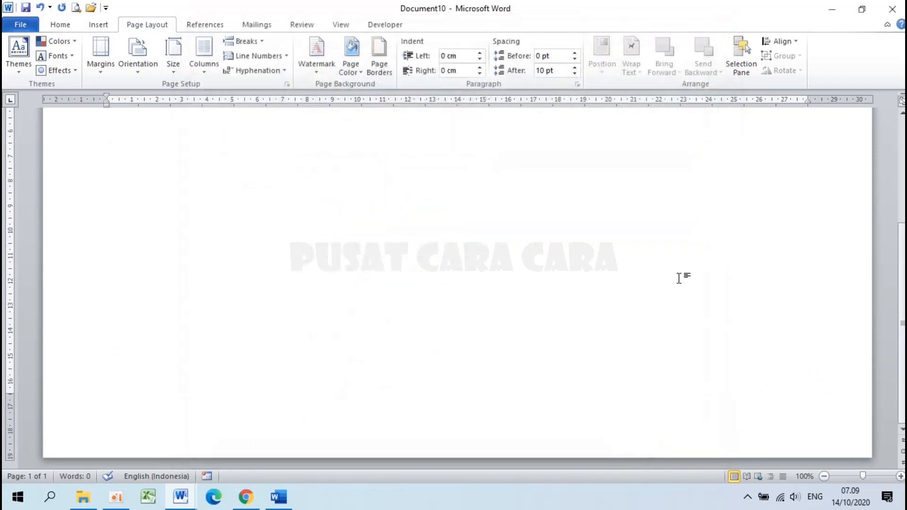
Step: Turn on the display of text boundaries in the advanced Word options and check the boundary lines on the page
{"action": "left_click", "coordinate": [21, 21]}
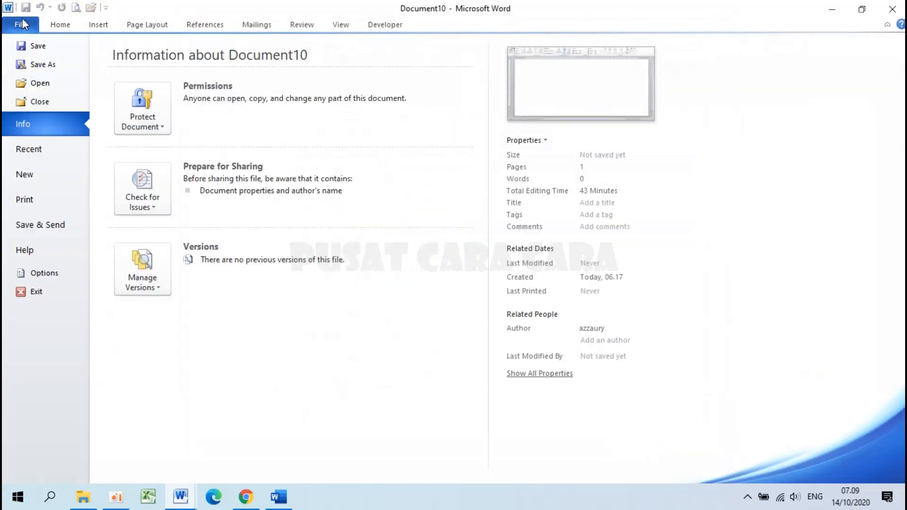
{"action": "left_click", "coordinate": [58, 277]}
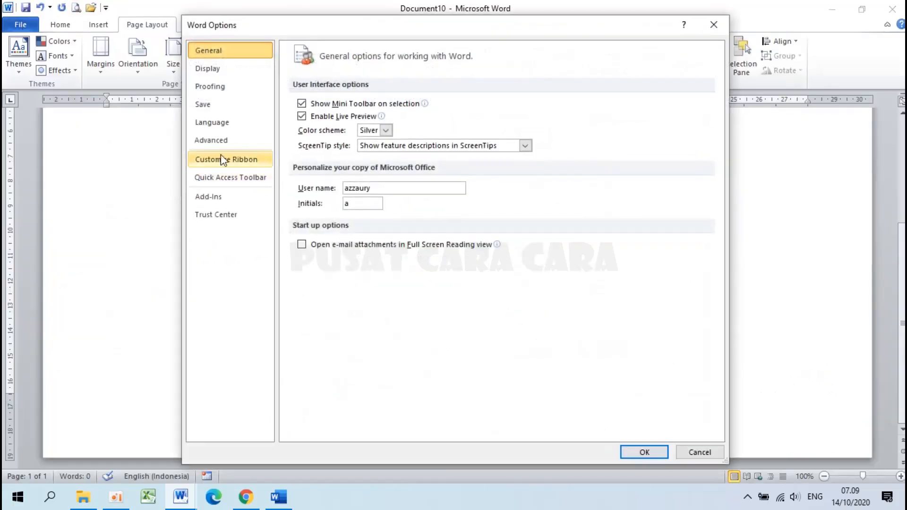
{"action": "left_click", "coordinate": [242, 139]}
{"action": "scroll", "coordinate": [374, 296], "scroll_direction": "down", "scroll_amount": 15}
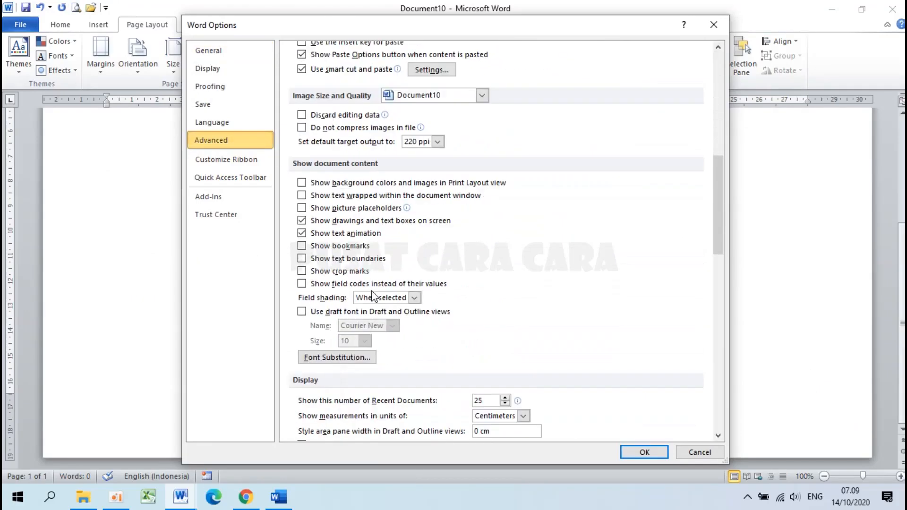
{"action": "left_click", "coordinate": [319, 260]}
{"action": "left_click", "coordinate": [645, 452]}
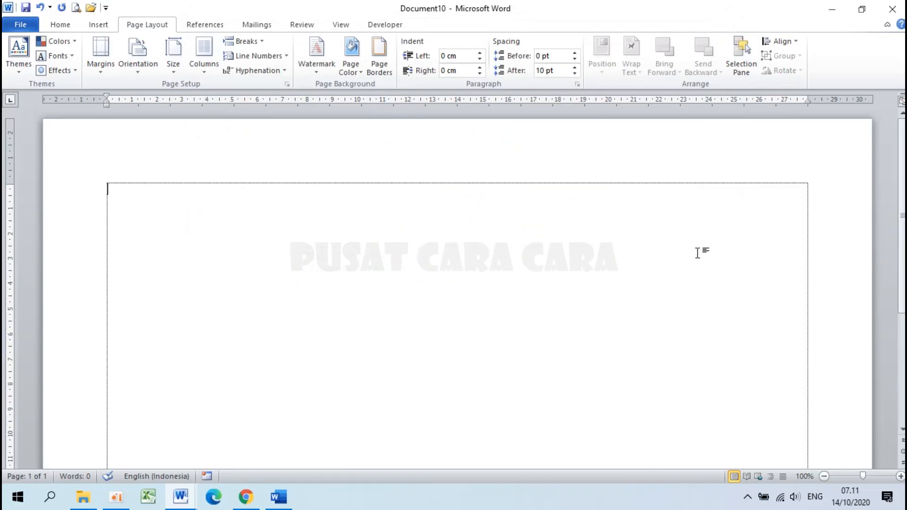
{"action": "scroll", "coordinate": [699, 251], "scroll_direction": "down", "scroll_amount": 5}
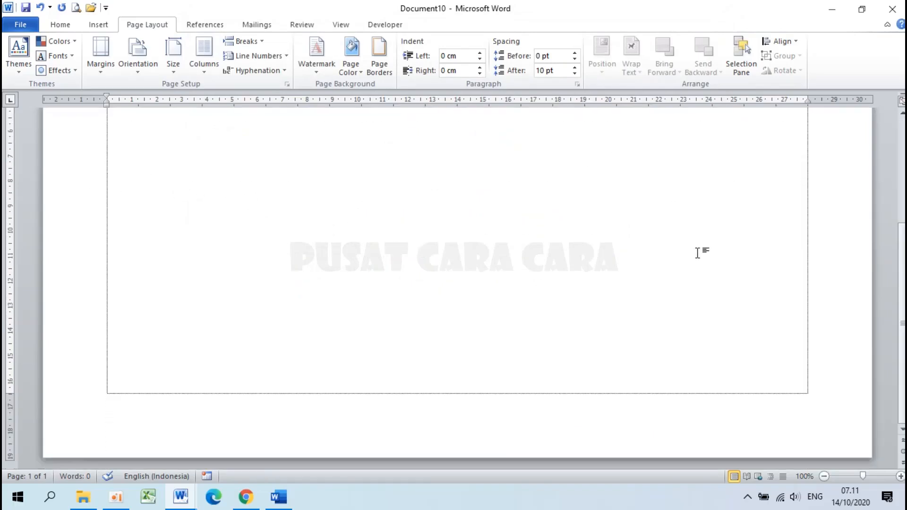
Step: Switch to the Document1 window in the newer Word version and add several blank paragraphs to the page
{"action": "left_click", "coordinate": [278, 503]}
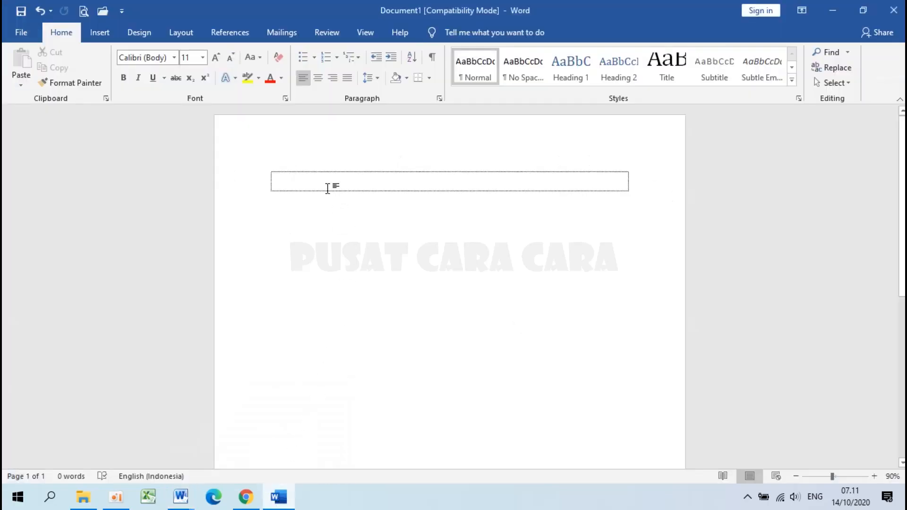
{"action": "scroll", "coordinate": [335, 191], "scroll_direction": "up", "scroll_amount": 6}
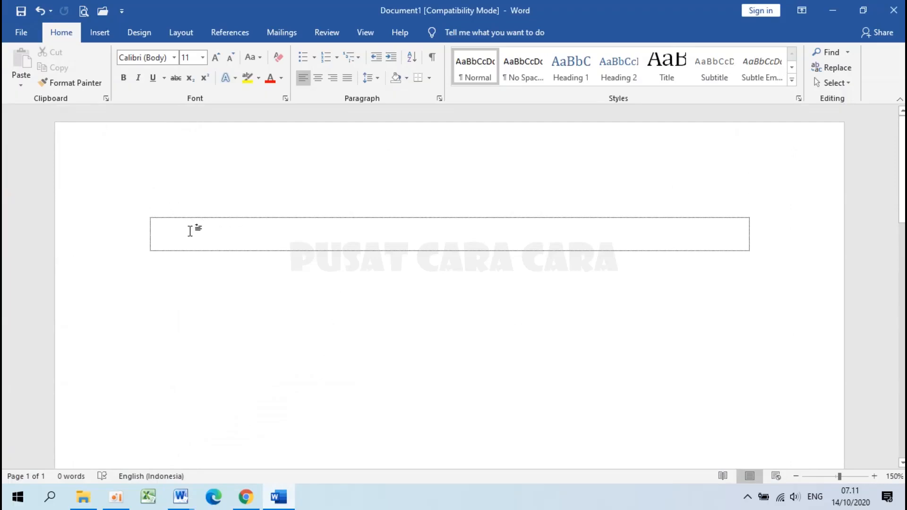
{"action": "key", "text": "Return"}
{"action": "key", "text": "Return"}
{"action": "key", "text": "Return"}
{"action": "key", "text": "Return"}
{"action": "key", "text": "Return"}
{"action": "key", "text": "Return"}
{"action": "key", "text": "Return"}
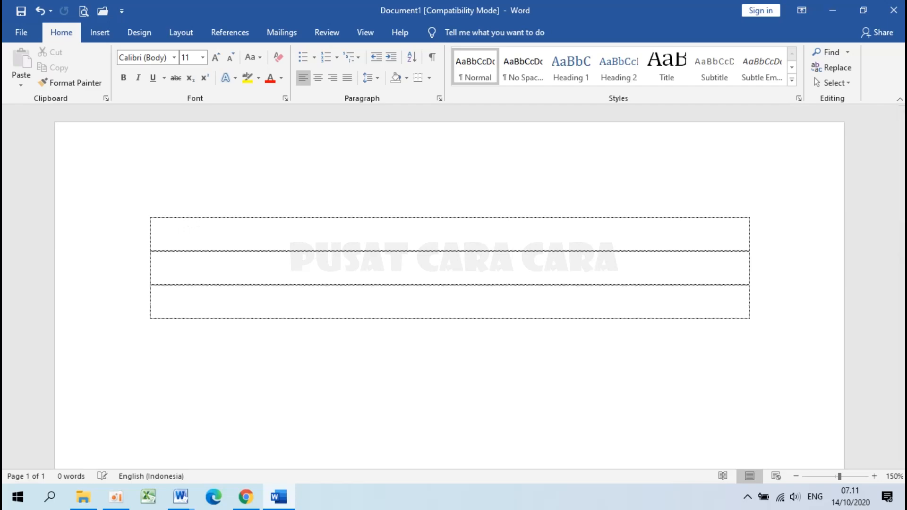
Step: Fill the rest of the page in Document1 with blank paragraphs until they continue onto a second page
{"action": "scroll", "coordinate": [191, 231], "scroll_direction": "down", "scroll_amount": 6}
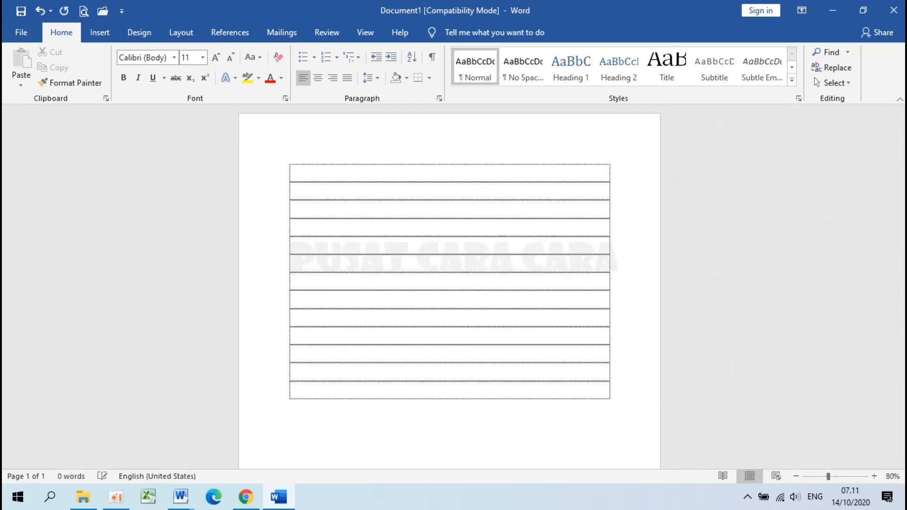
{"action": "scroll", "coordinate": [185, 237], "scroll_direction": "down", "scroll_amount": 3}
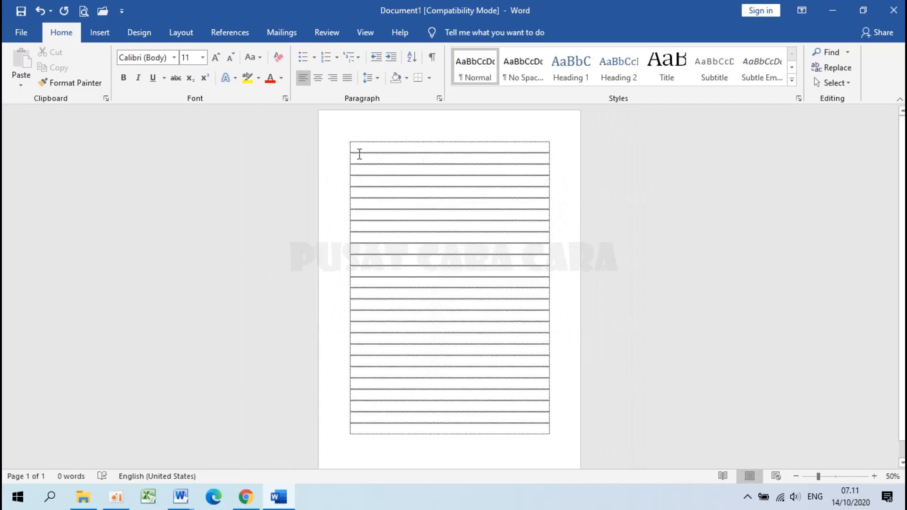
{"action": "scroll", "coordinate": [359, 154], "scroll_direction": "up", "scroll_amount": 6}
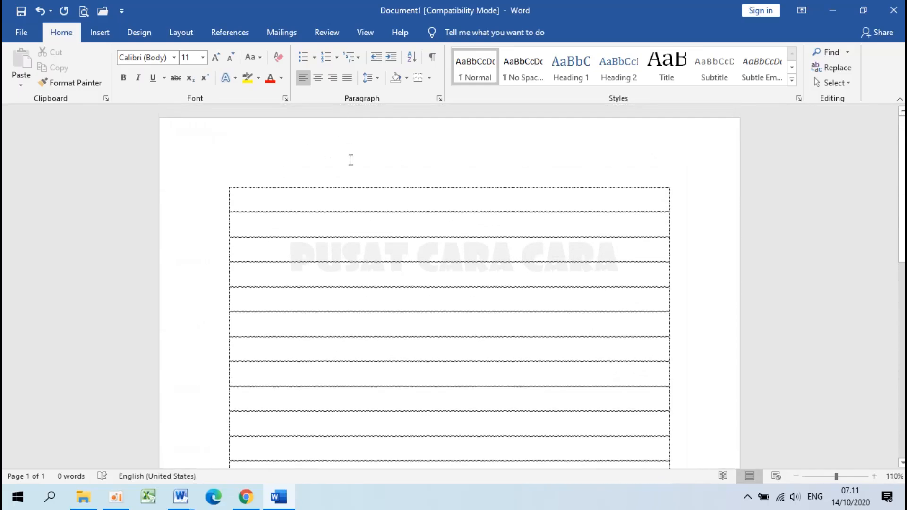
{"action": "scroll", "coordinate": [623, 277], "scroll_direction": "down", "scroll_amount": 5}
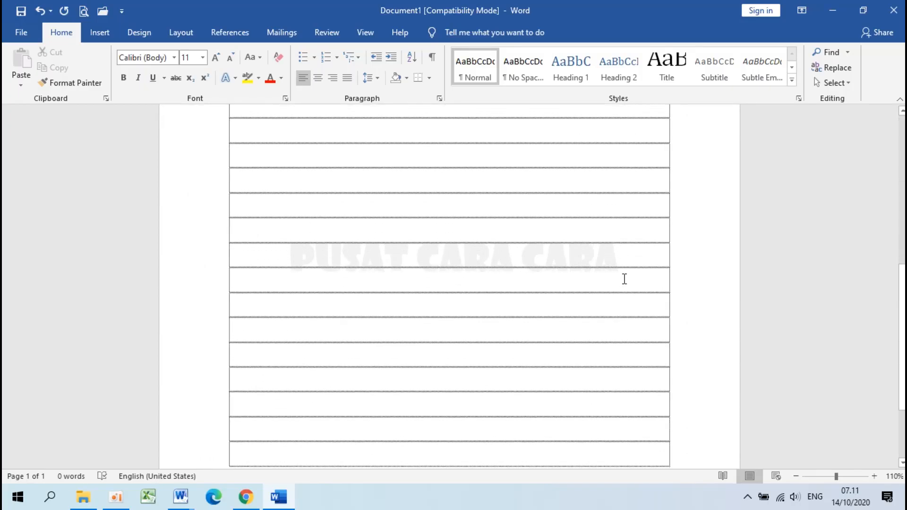
{"action": "key", "text": "Return"}
{"action": "key", "text": "Return"}
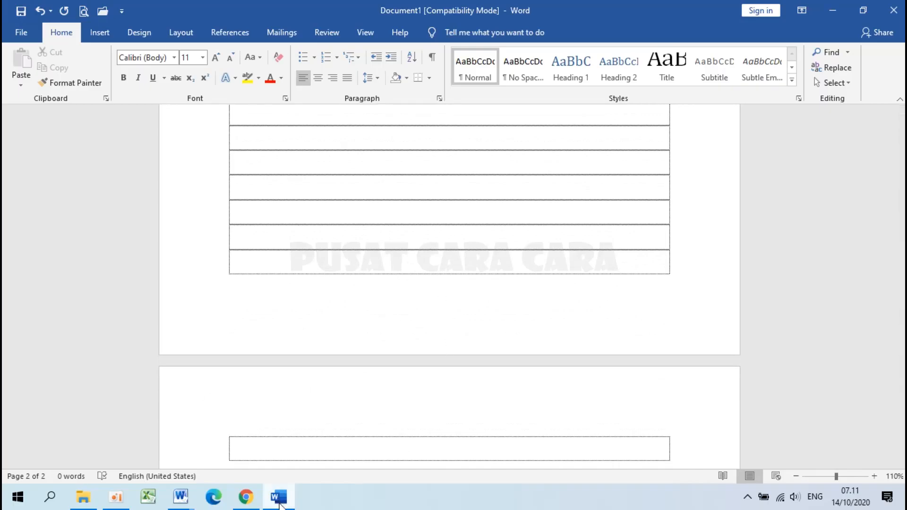
Step: Bring up the Poin Tutorial Ms Word topic list and switch to the Document10 window
{"action": "left_click", "coordinate": [177, 504]}
{"action": "left_click", "coordinate": [157, 437]}
{"action": "left_click", "coordinate": [177, 505]}
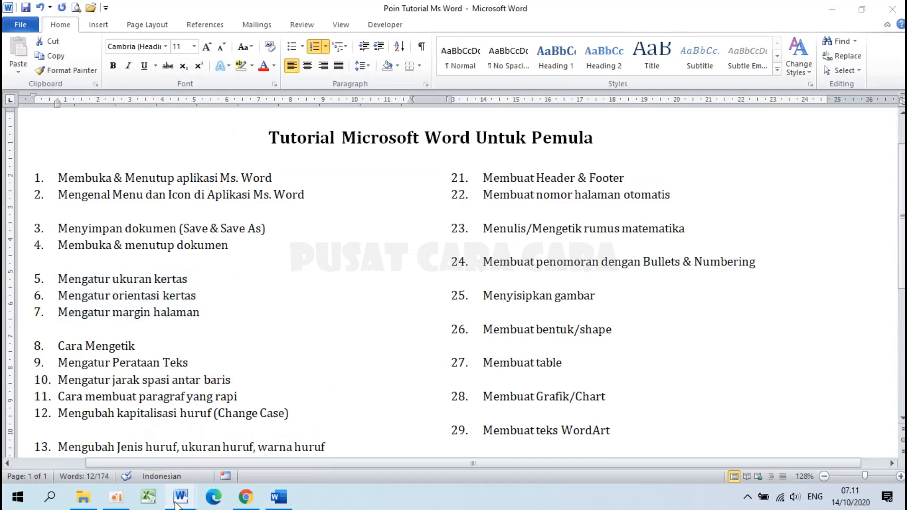
{"action": "left_click", "coordinate": [243, 457]}
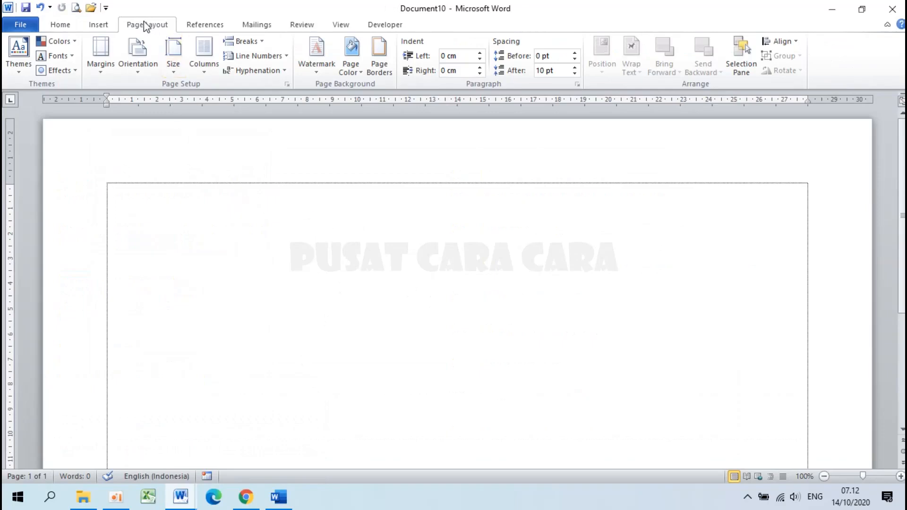
Step: Apply the Narrow margin preset to Document10 and change the page orientation to Portrait
{"action": "left_click", "coordinate": [99, 59]}
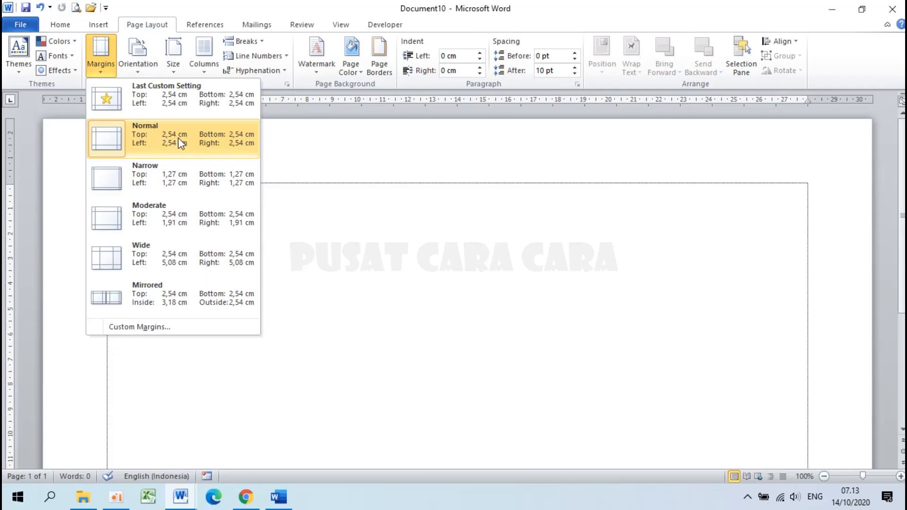
{"action": "left_click", "coordinate": [172, 175]}
{"action": "scroll", "coordinate": [293, 186], "scroll_direction": "down", "scroll_amount": 4}
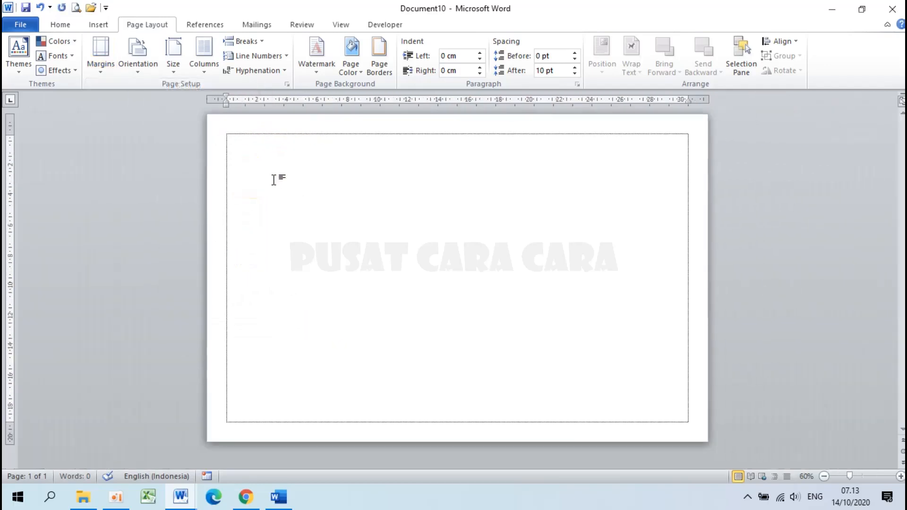
{"action": "left_click", "coordinate": [134, 58]}
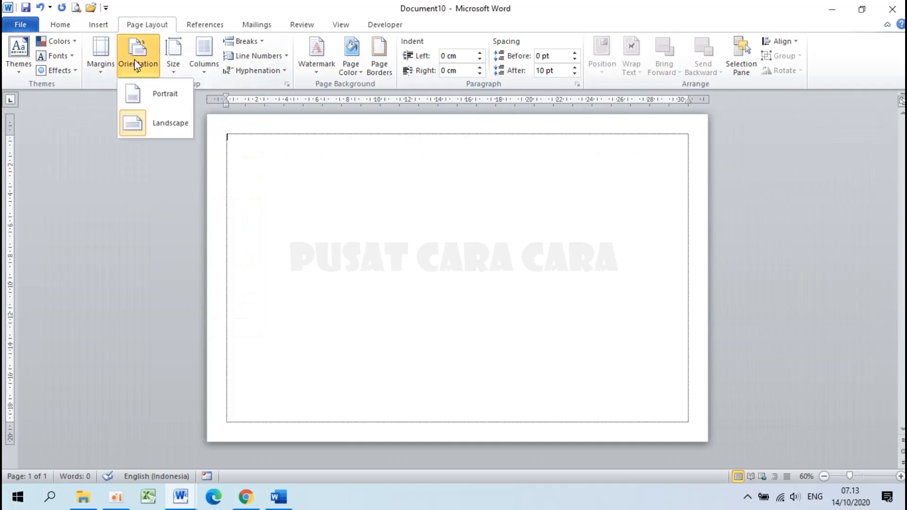
{"action": "left_click", "coordinate": [152, 95]}
{"action": "left_click", "coordinate": [151, 95]}
{"action": "scroll", "coordinate": [271, 198], "scroll_direction": "up", "scroll_amount": 7}
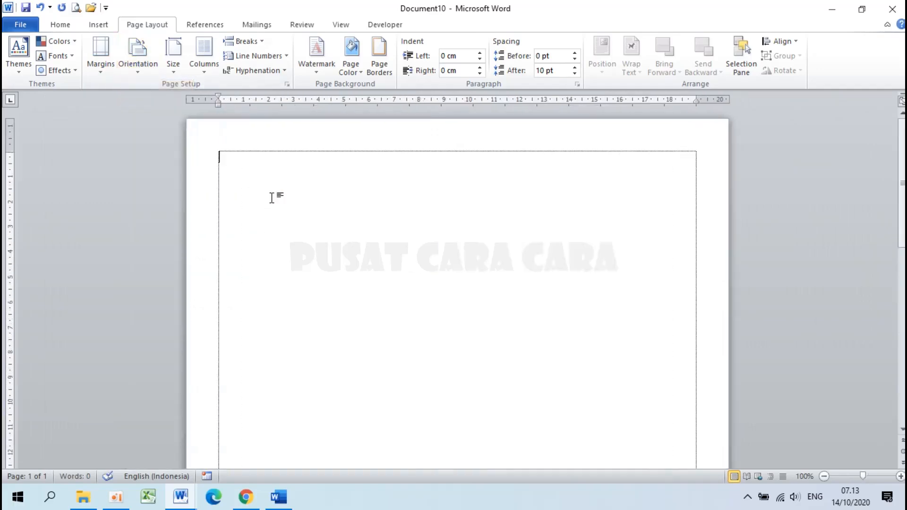
Step: Open the custom margin settings and go through the top, bottom, left and right margin values
{"action": "left_click", "coordinate": [102, 65]}
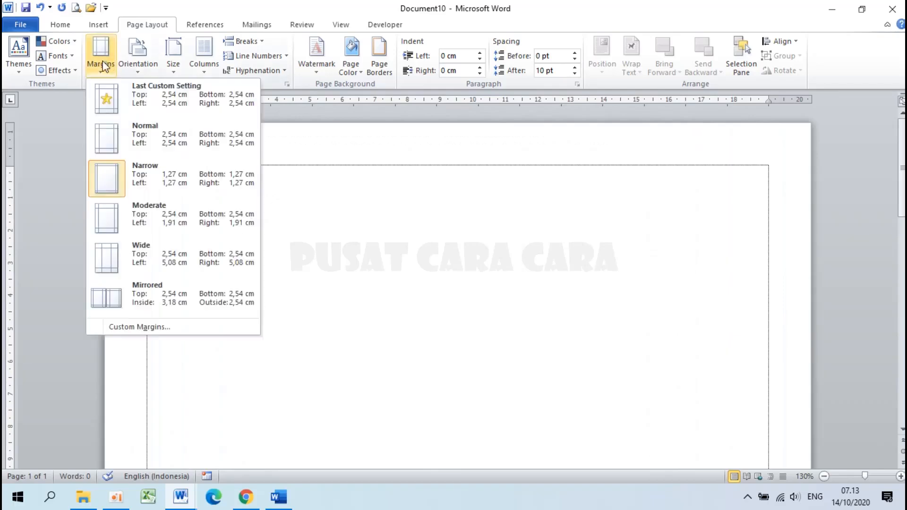
{"action": "left_click", "coordinate": [165, 326]}
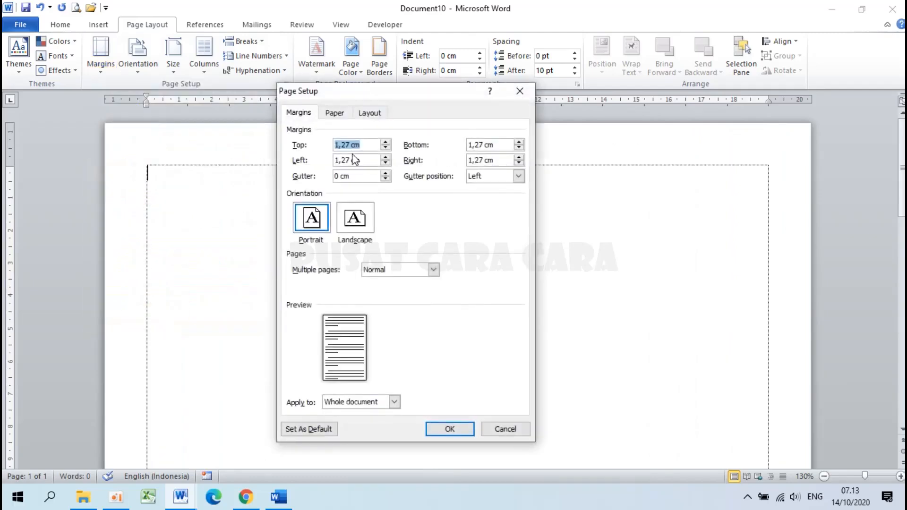
{"action": "left_click", "coordinate": [370, 145]}
{"action": "left_click_drag", "start_coordinate": [350, 145], "coordinate": [317, 145]}
{"action": "left_click", "coordinate": [484, 145]}
{"action": "left_click_drag", "start_coordinate": [485, 145], "coordinate": [434, 146]}
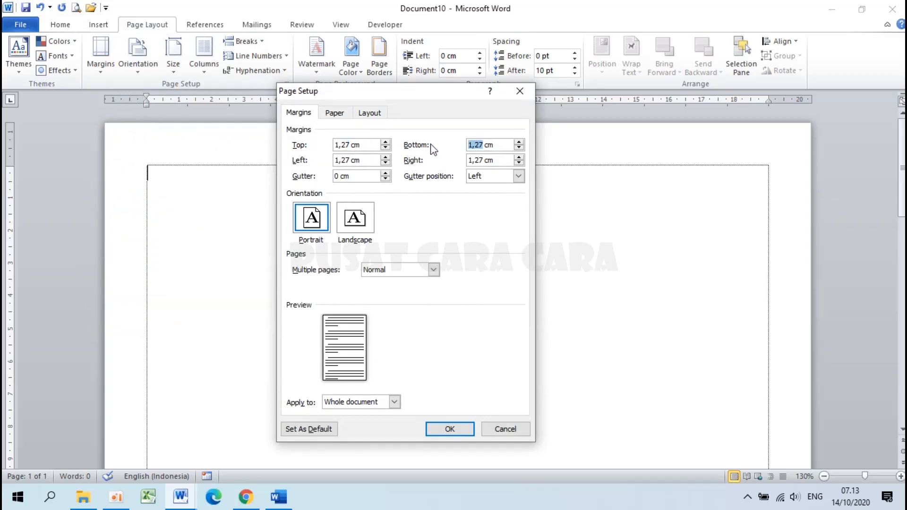
{"action": "left_click_drag", "start_coordinate": [352, 158], "coordinate": [293, 166]}
{"action": "left_click_drag", "start_coordinate": [487, 160], "coordinate": [449, 163]}
Step: Set the top, bottom, left and right page margins to 3 cm each
{"action": "left_click_drag", "start_coordinate": [350, 143], "coordinate": [314, 144]}
{"action": "type", "text": "3"}
{"action": "left_click_drag", "start_coordinate": [486, 144], "coordinate": [431, 144]}
{"action": "type", "text": "3"}
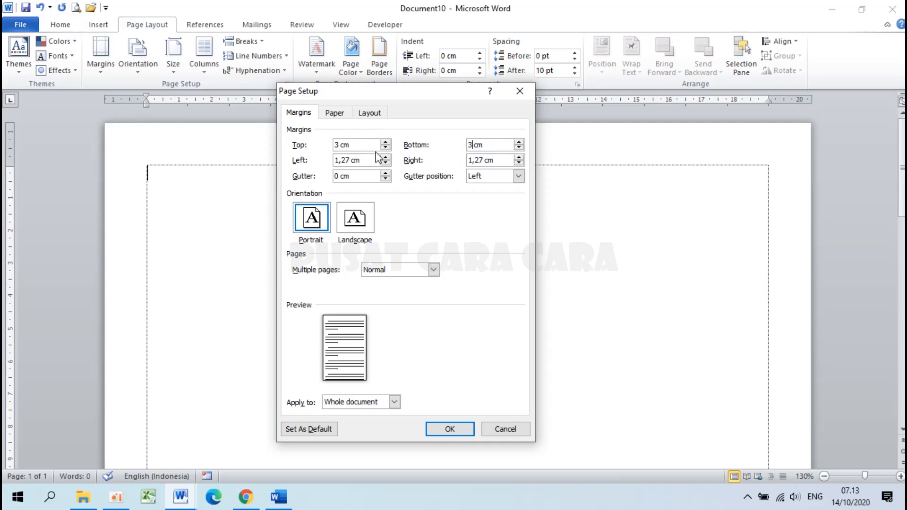
{"action": "left_click_drag", "start_coordinate": [351, 159], "coordinate": [334, 160]}
{"action": "type", "text": "3"}
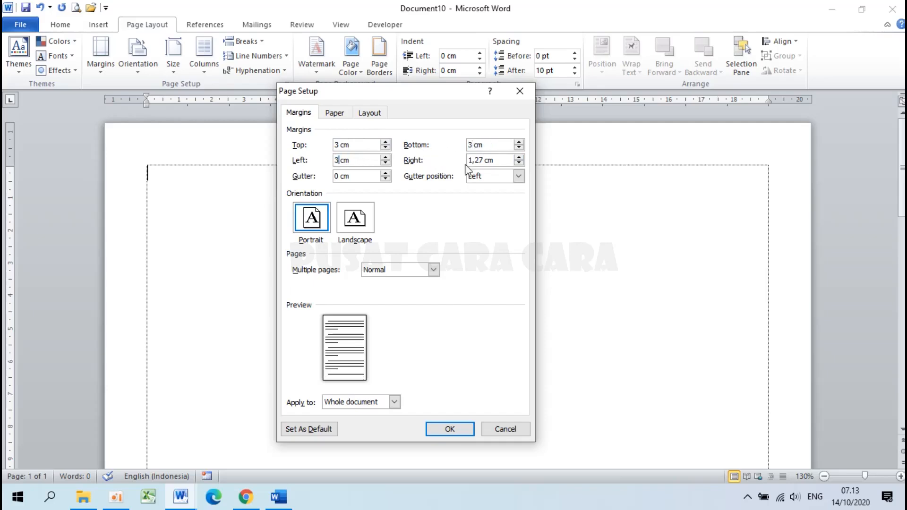
{"action": "left_click_drag", "start_coordinate": [485, 161], "coordinate": [443, 160]}
{"action": "type", "text": "3"}
Step: Set the gutter to 1,5 cm with the gutter position at Left
{"action": "left_click_drag", "start_coordinate": [337, 176], "coordinate": [330, 181]}
{"action": "type", "text": "1,5"}
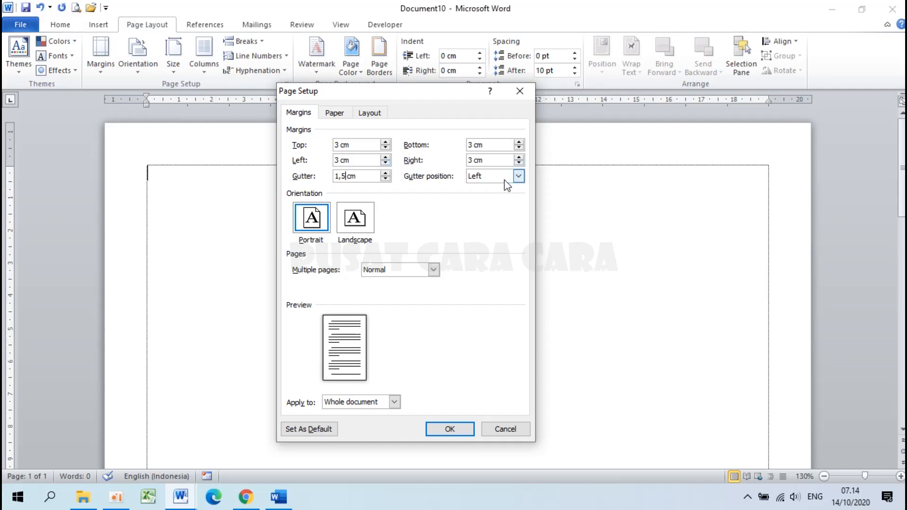
{"action": "left_click", "coordinate": [491, 176]}
{"action": "left_click", "coordinate": [486, 186]}
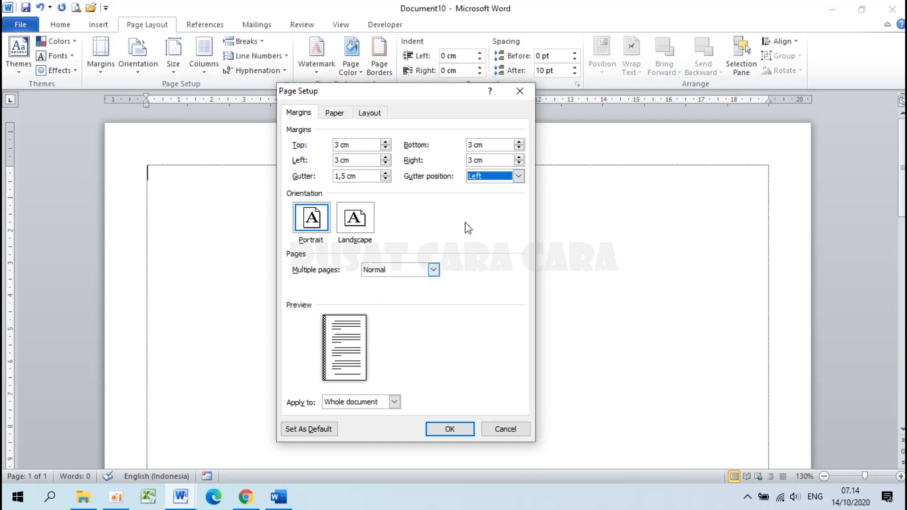
Step: Preview the gutter at the Top position and set it back to Left
{"action": "left_click", "coordinate": [489, 177]}
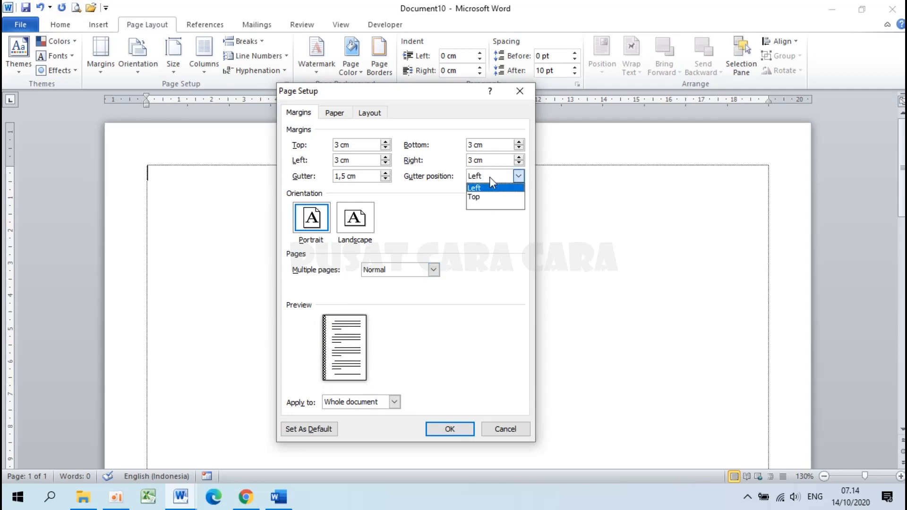
{"action": "left_click", "coordinate": [480, 200]}
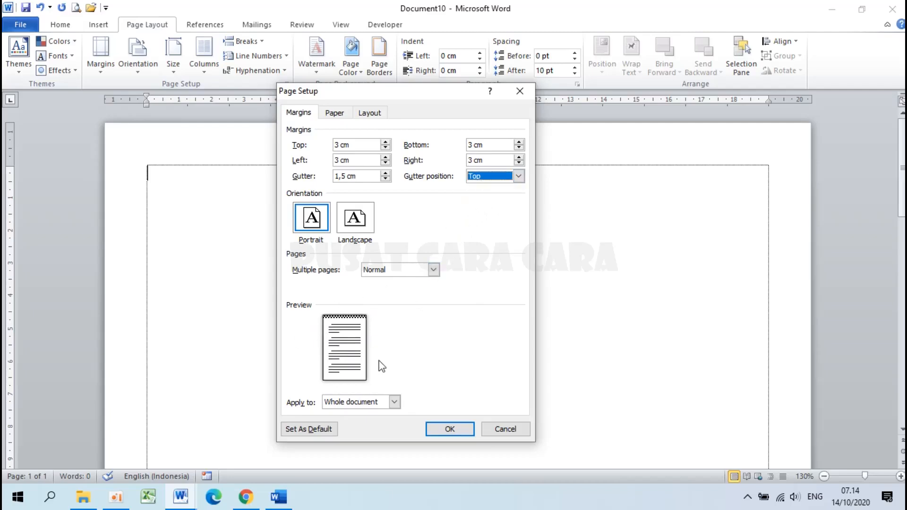
{"action": "key", "text": "Up"}
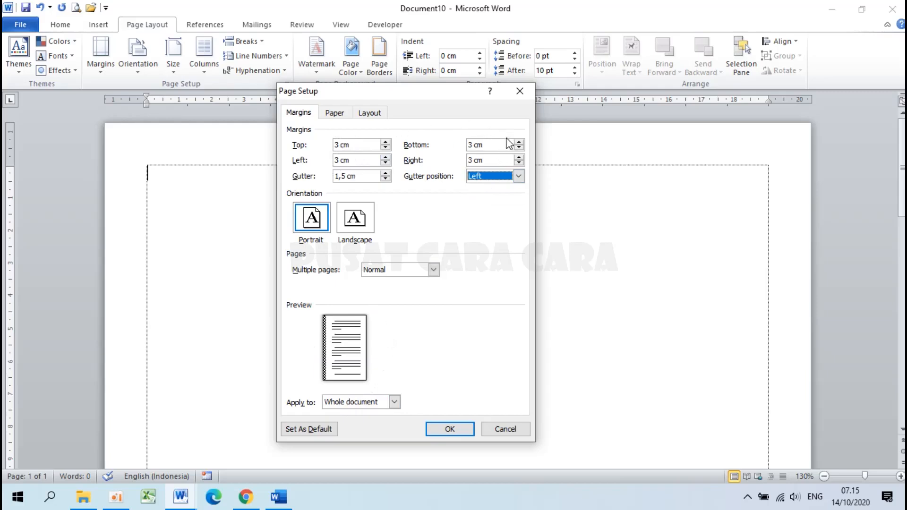
Step: Apply the custom margins and gutter to the whole document, ignoring the printable-area warning, and check the text boundaries on the page
{"action": "left_click_drag", "start_coordinate": [350, 176], "coordinate": [326, 177]}
{"action": "left_click", "coordinate": [518, 176]}
{"action": "left_click", "coordinate": [513, 185]}
{"action": "left_click_drag", "start_coordinate": [345, 174], "coordinate": [326, 179]}
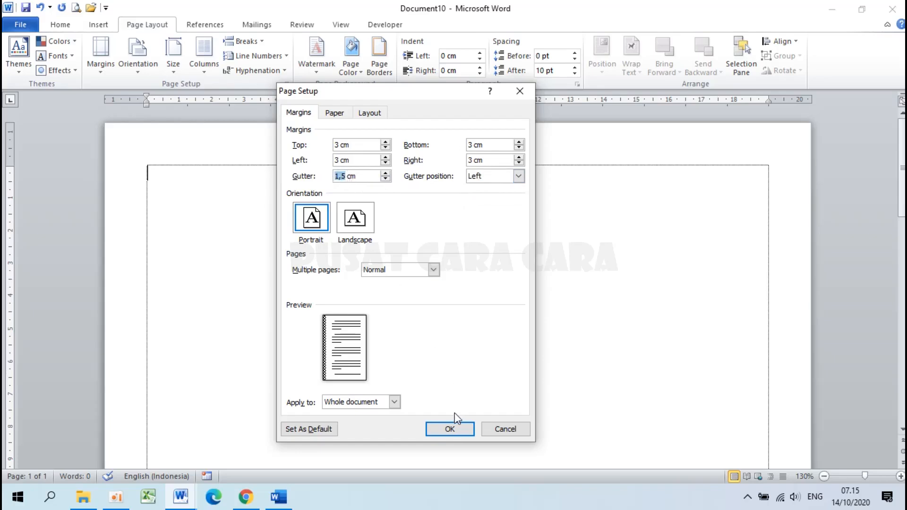
{"action": "left_click", "coordinate": [453, 427]}
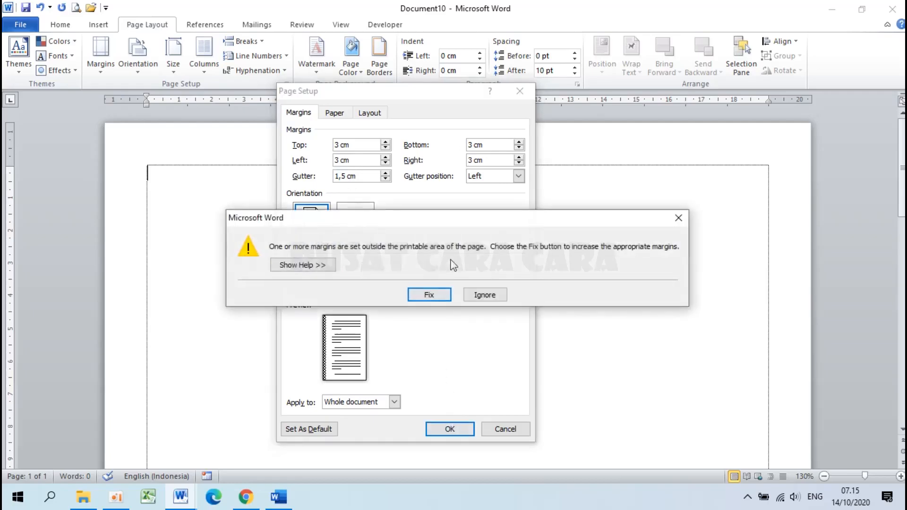
{"action": "left_click", "coordinate": [484, 295]}
{"action": "scroll", "coordinate": [304, 187], "scroll_direction": "down", "scroll_amount": 5}
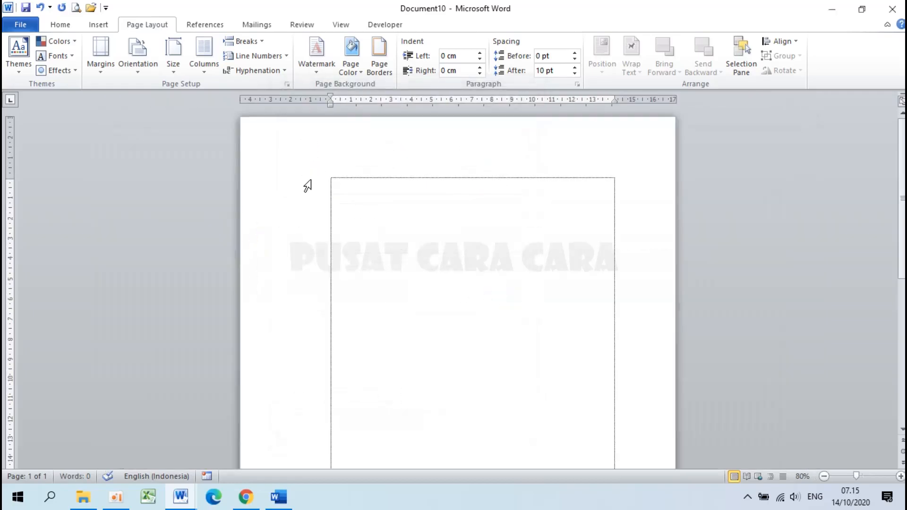
{"action": "scroll", "coordinate": [262, 272], "scroll_direction": "up", "scroll_amount": 2}
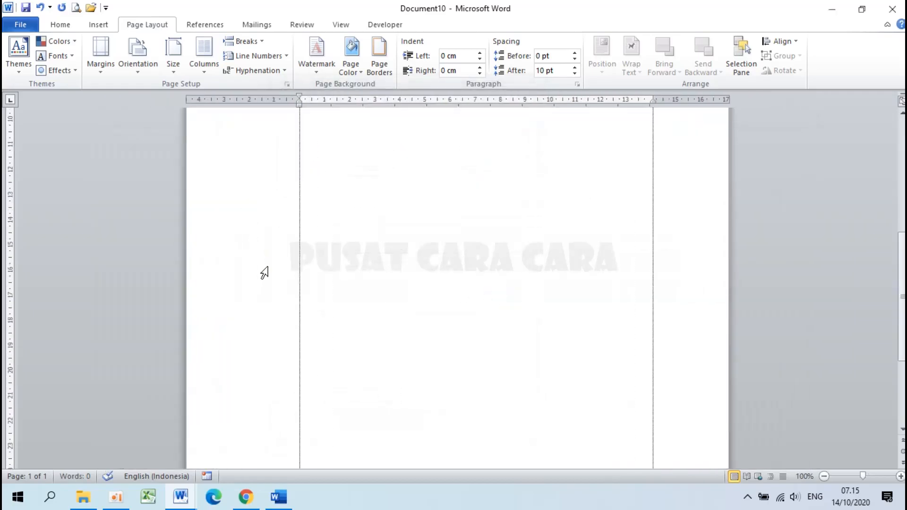
{"action": "scroll", "coordinate": [264, 273], "scroll_direction": "down", "scroll_amount": 3}
{"action": "scroll", "coordinate": [264, 272], "scroll_direction": "down", "scroll_amount": 4}
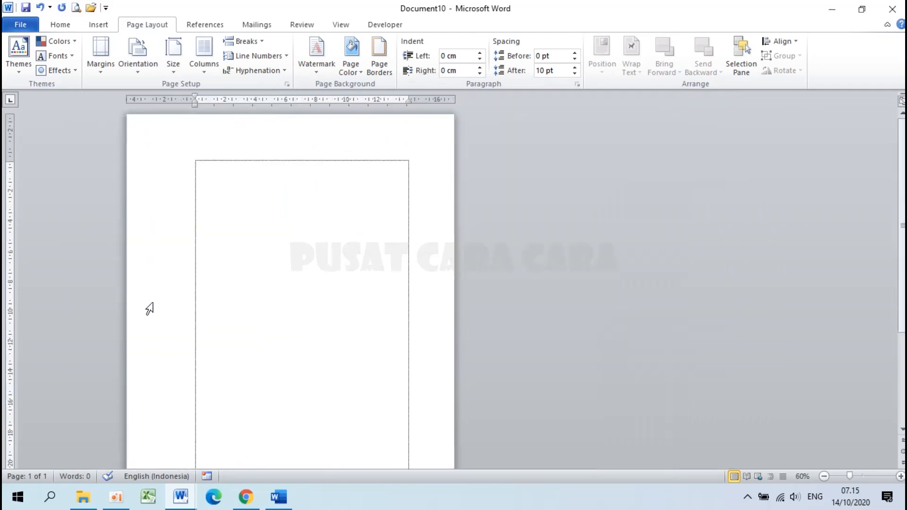
{"action": "scroll", "coordinate": [268, 325], "scroll_direction": "up", "scroll_amount": 4}
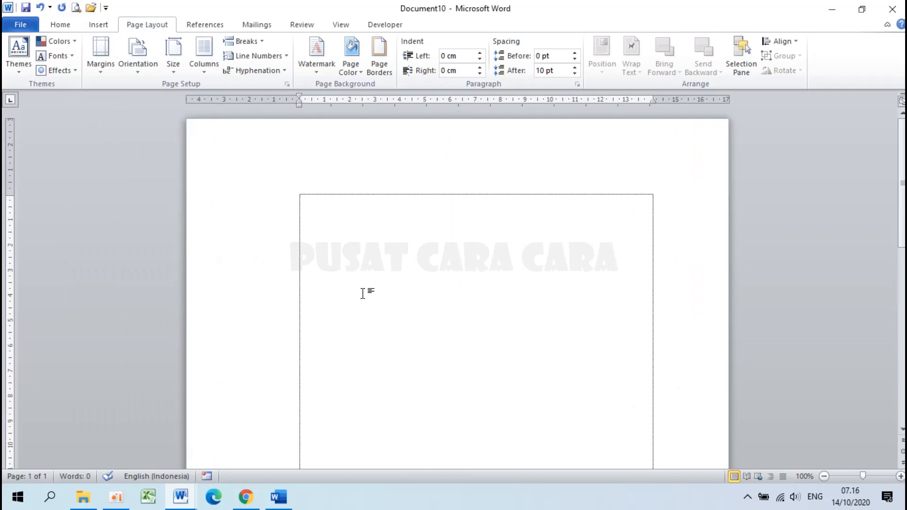
Step: Switch to the Poin Tutorial Ms Word document and select topics 8 to 12, from Cara Mengetik to Mengubah kapitalisasi huruf (Change Case)
{"action": "left_click", "coordinate": [180, 505]}
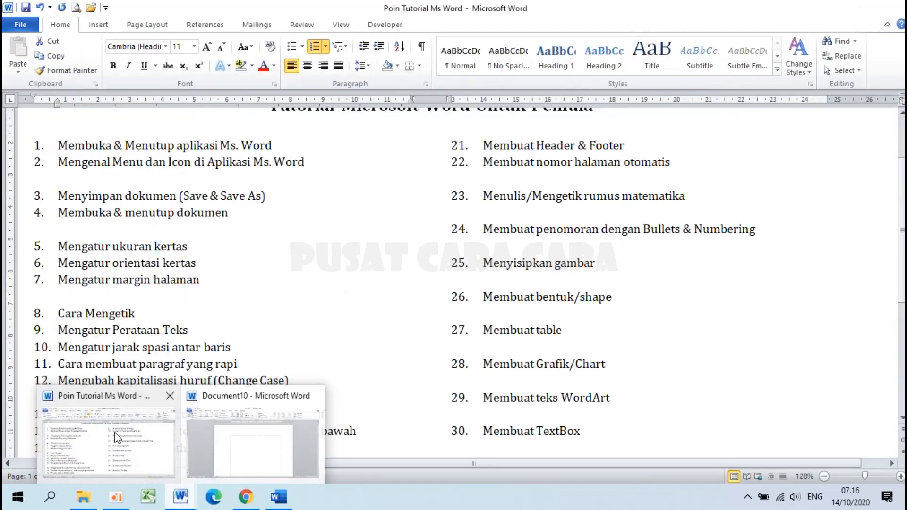
{"action": "left_click", "coordinate": [114, 431]}
{"action": "scroll", "coordinate": [129, 271], "scroll_direction": "down", "scroll_amount": 3}
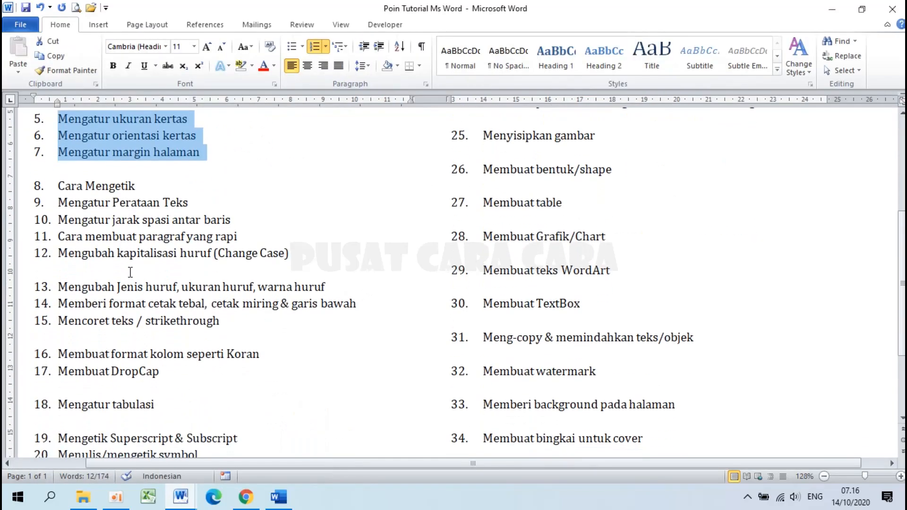
{"action": "left_click_drag", "start_coordinate": [60, 184], "coordinate": [121, 183]}
{"action": "left_click_drag", "start_coordinate": [199, 192], "coordinate": [301, 255]}
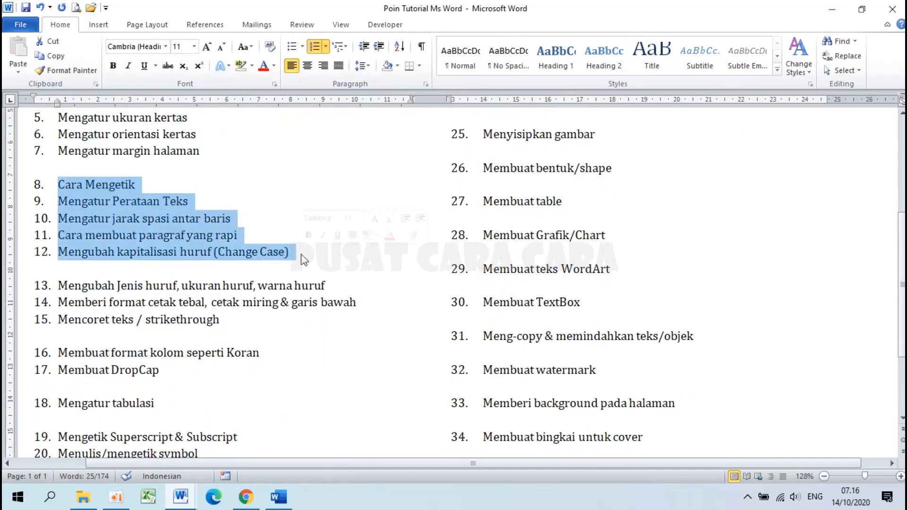
{"action": "scroll", "coordinate": [239, 250], "scroll_direction": "up", "scroll_amount": 3}
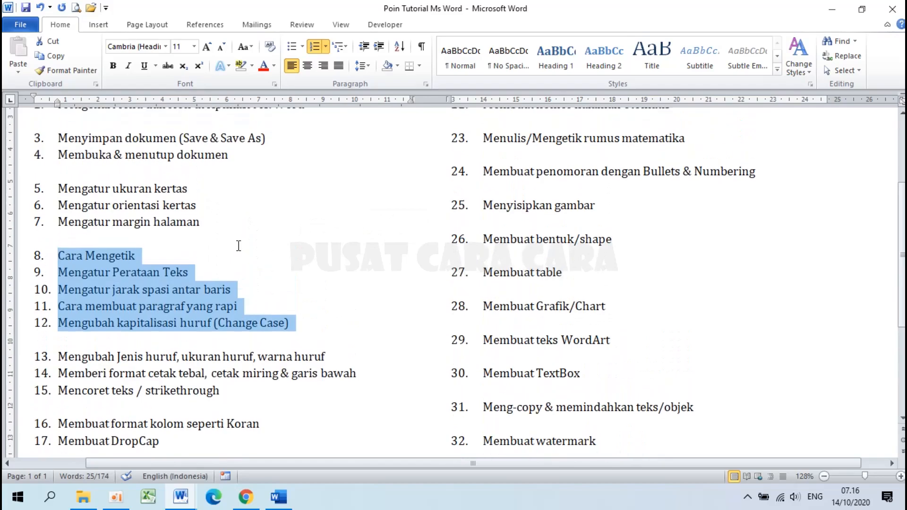